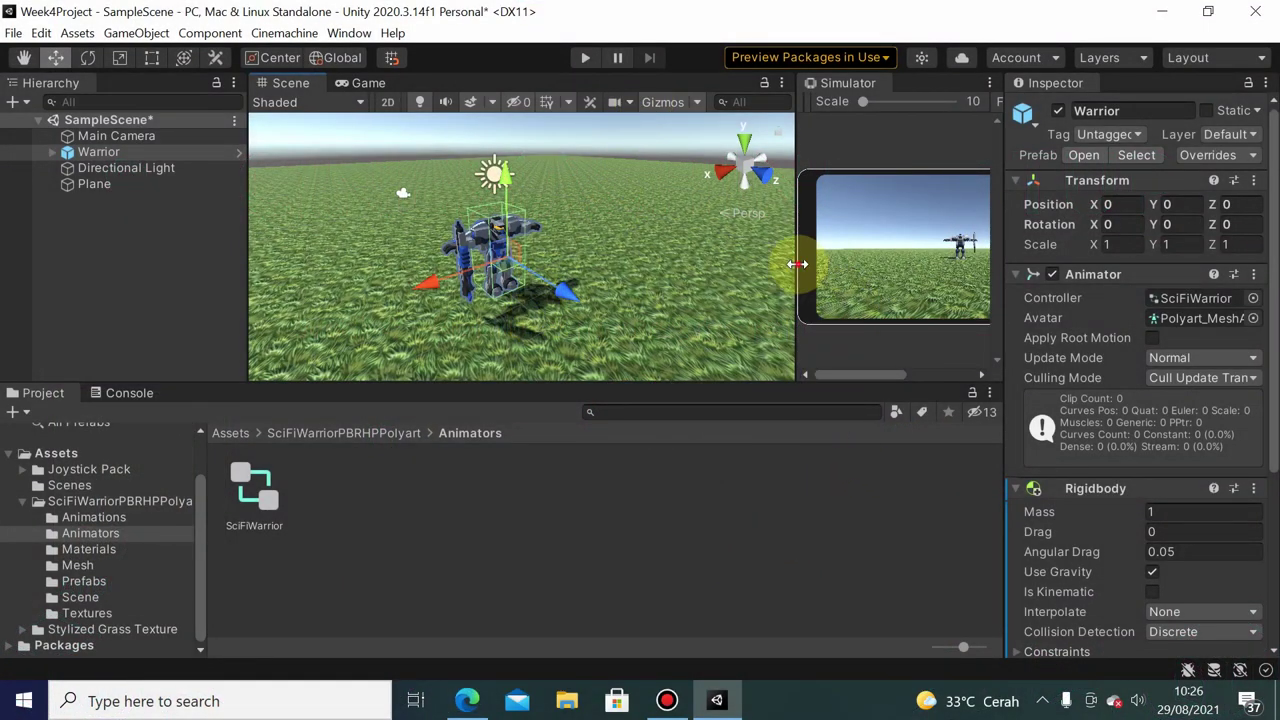
Resize the device preview to fit, then restore the Scene view's width
{"action": "left_click_drag", "start_coordinate": [797, 264], "coordinate": [512, 315]}
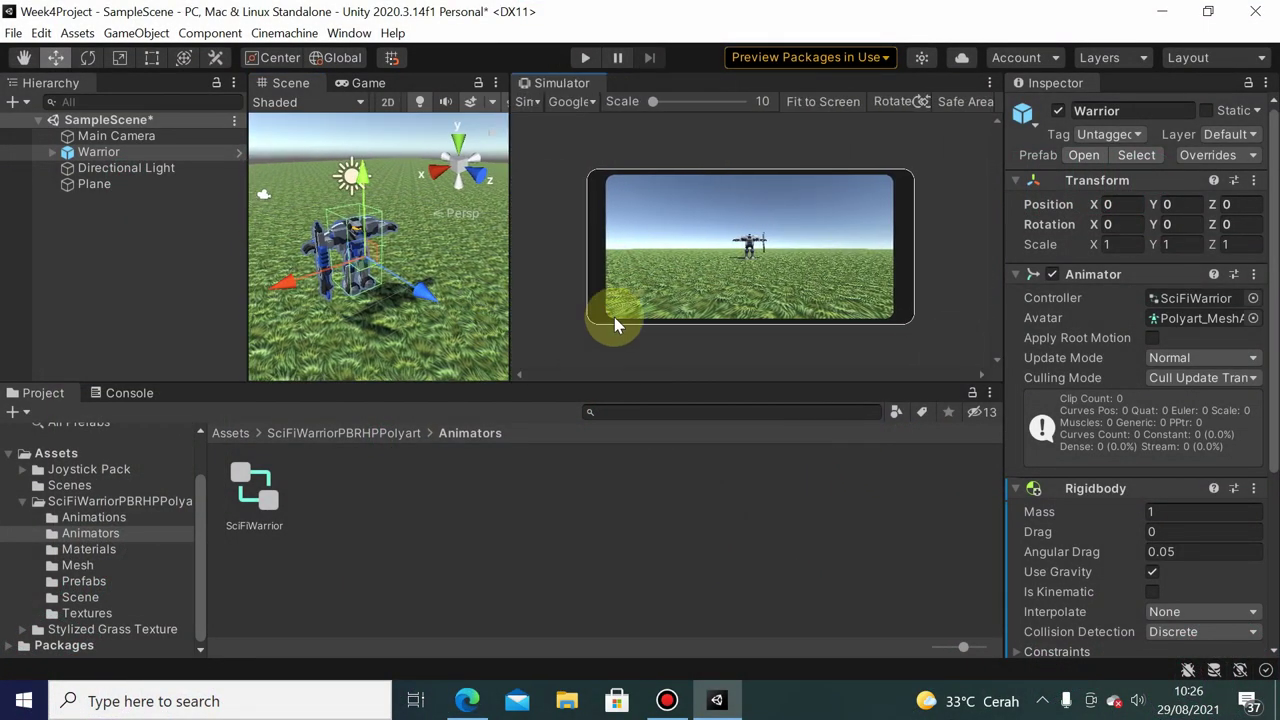
{"action": "left_click", "coordinate": [815, 102]}
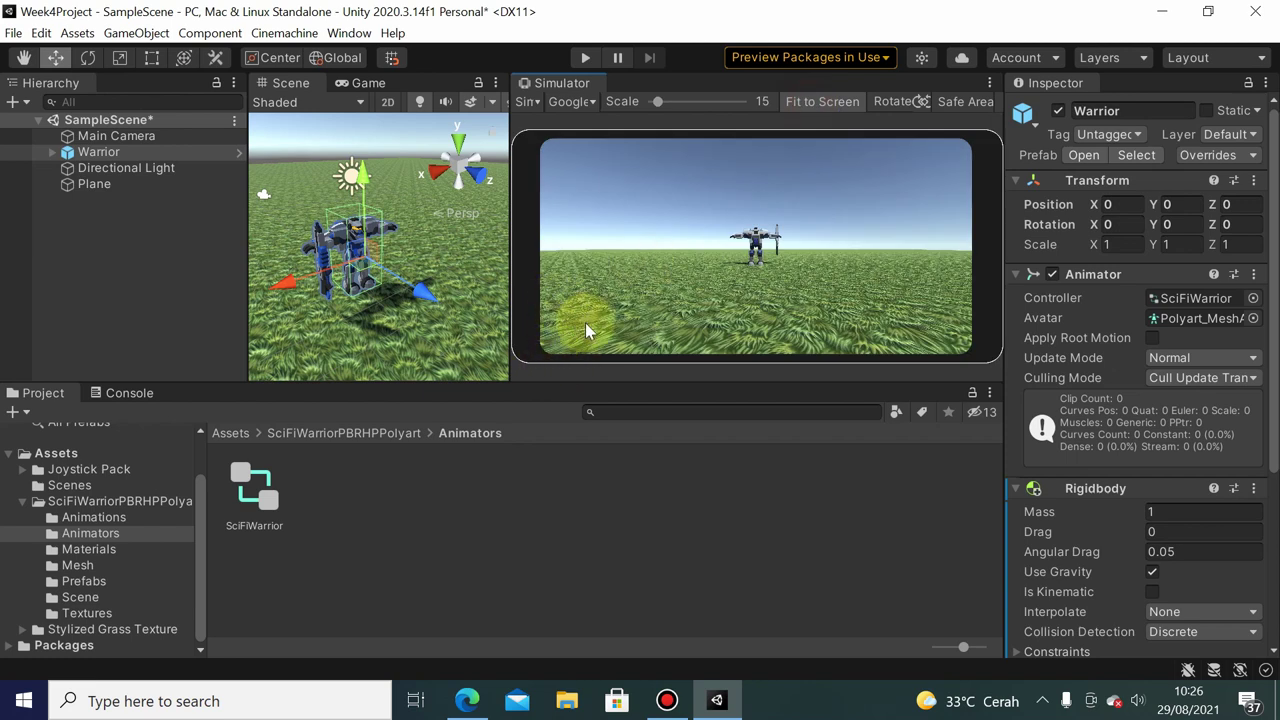
{"action": "left_click_drag", "start_coordinate": [520, 266], "coordinate": [758, 251]}
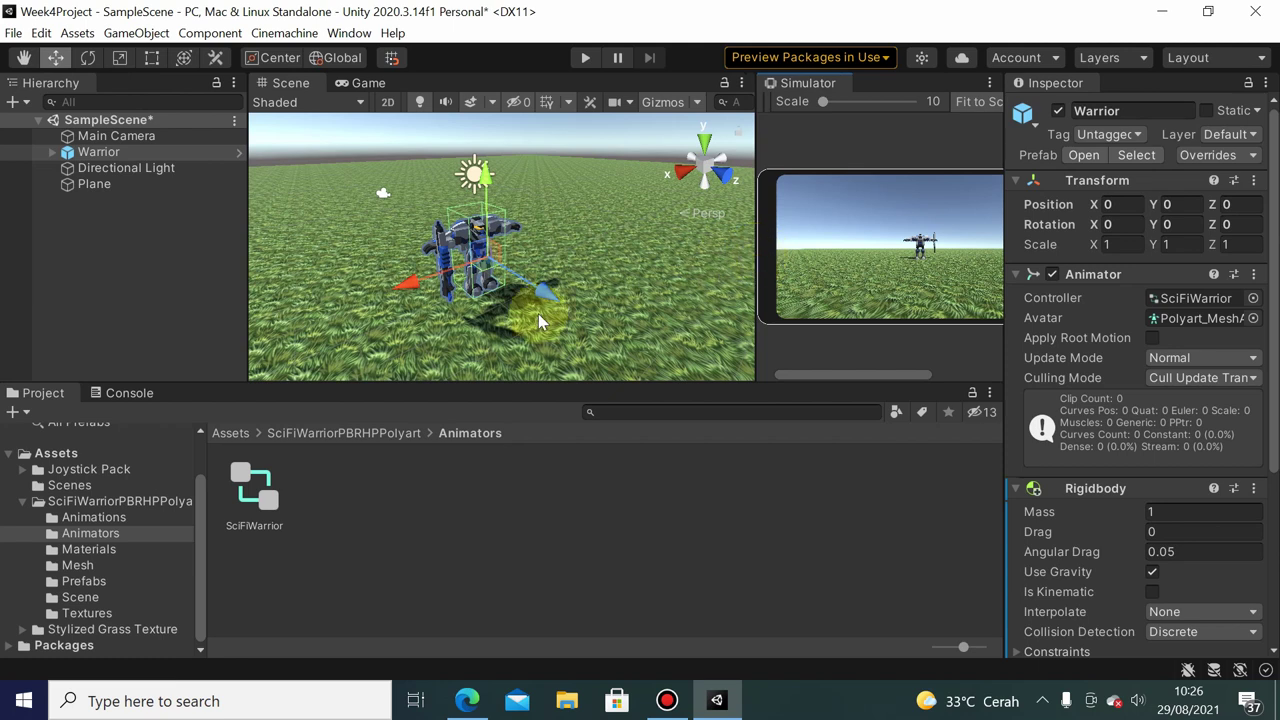
Select the Warrior in the Hierarchy and open the Cinemachine menu
{"action": "left_click", "coordinate": [130, 138]}
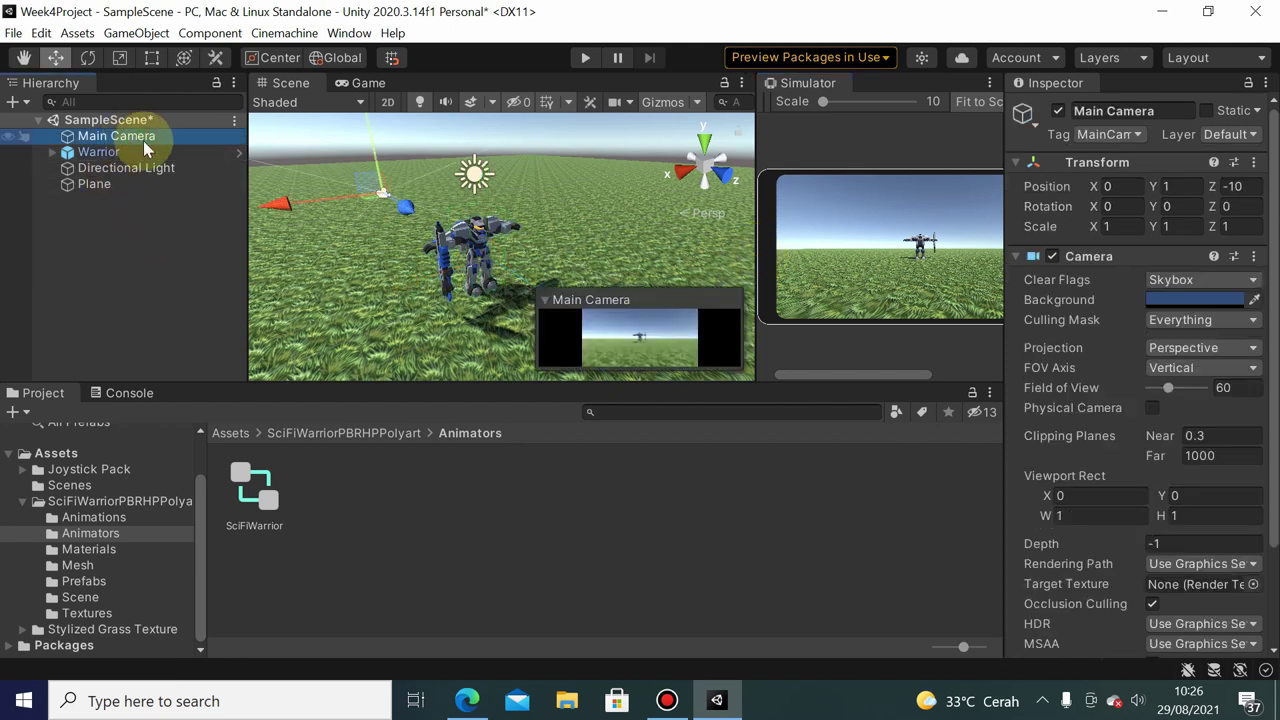
{"action": "left_click", "coordinate": [144, 153]}
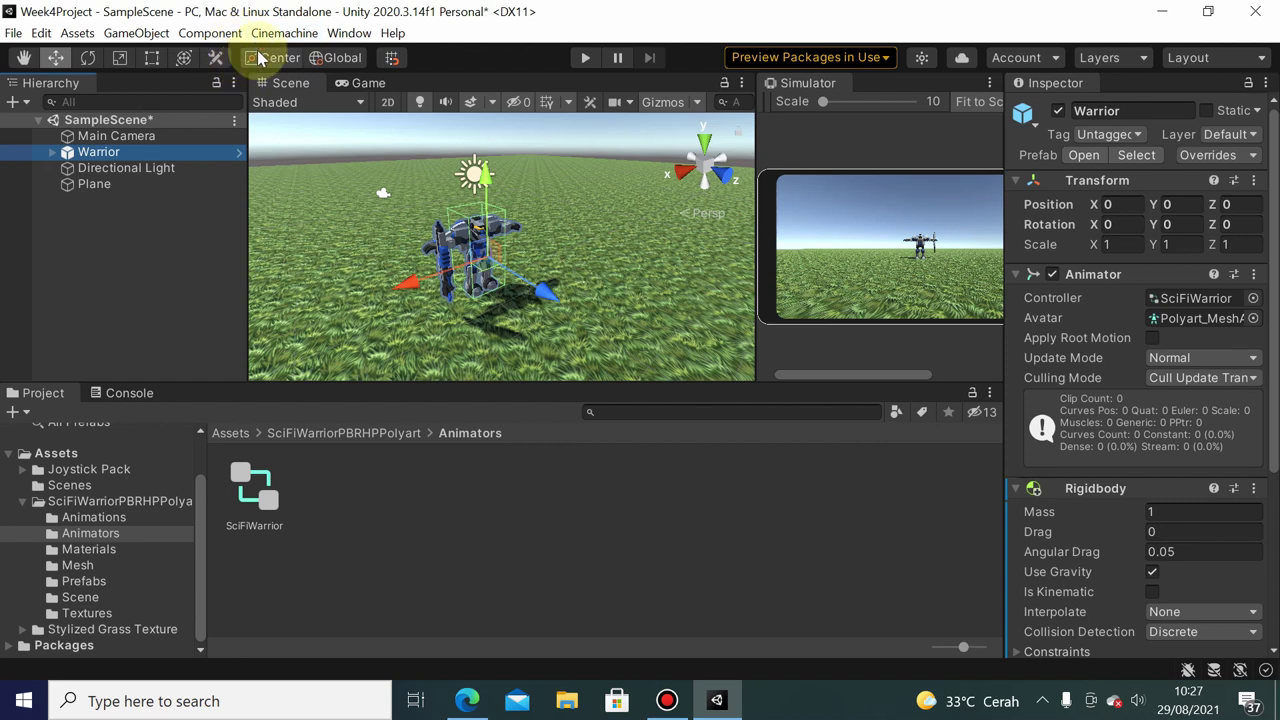
{"action": "left_click", "coordinate": [272, 33]}
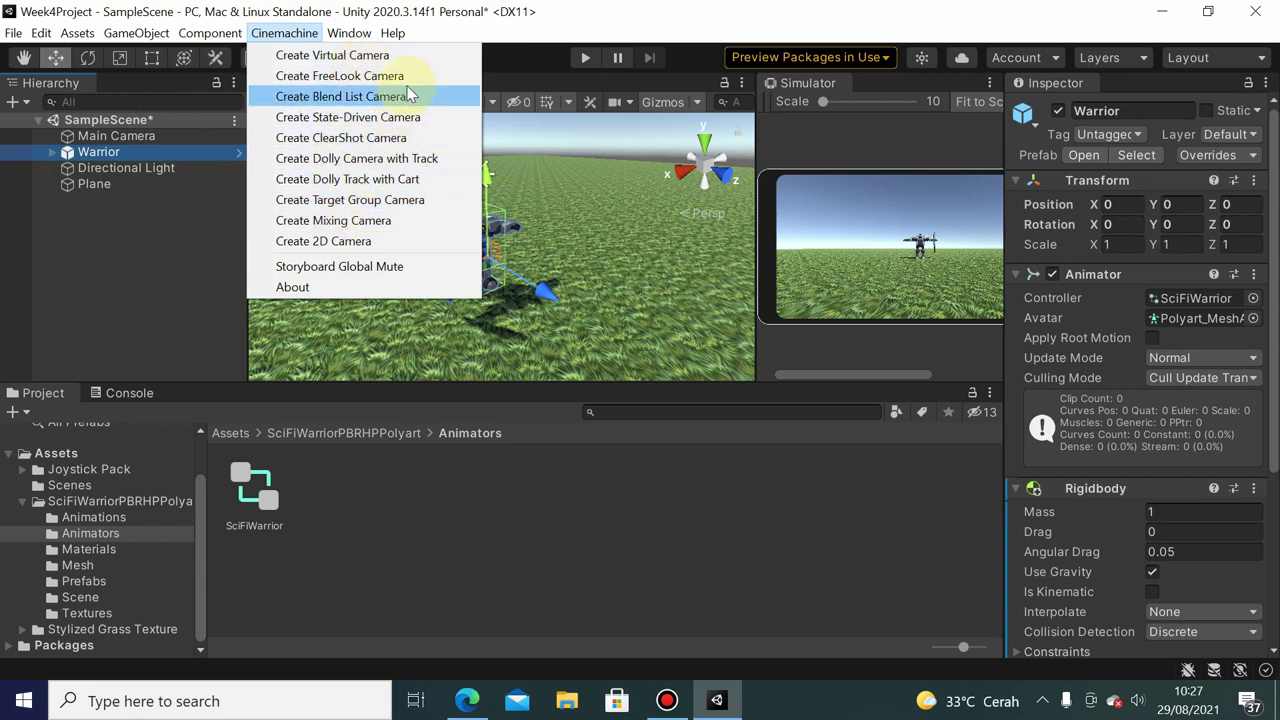
Create a FreeLook camera, adding CM FreeLook1 with its Follow and Look At fields
{"action": "left_click", "coordinate": [342, 80]}
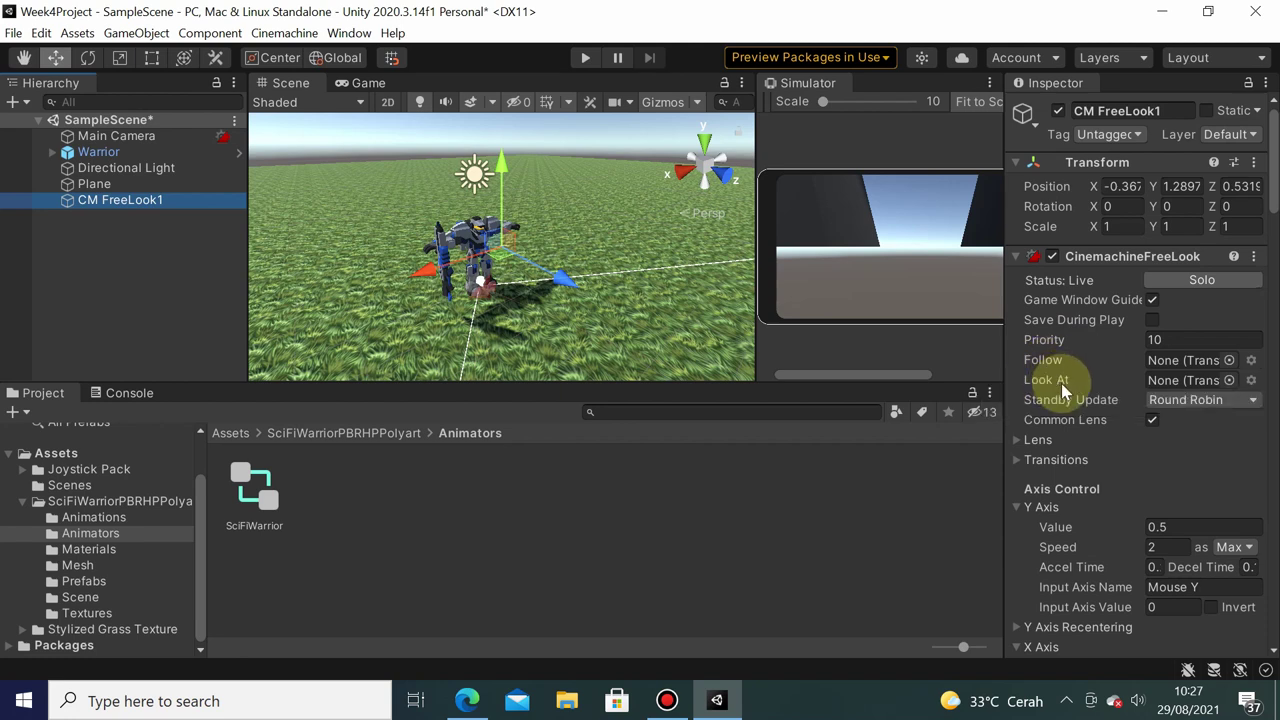
{"action": "mouse_move", "coordinate": [1061, 383]}
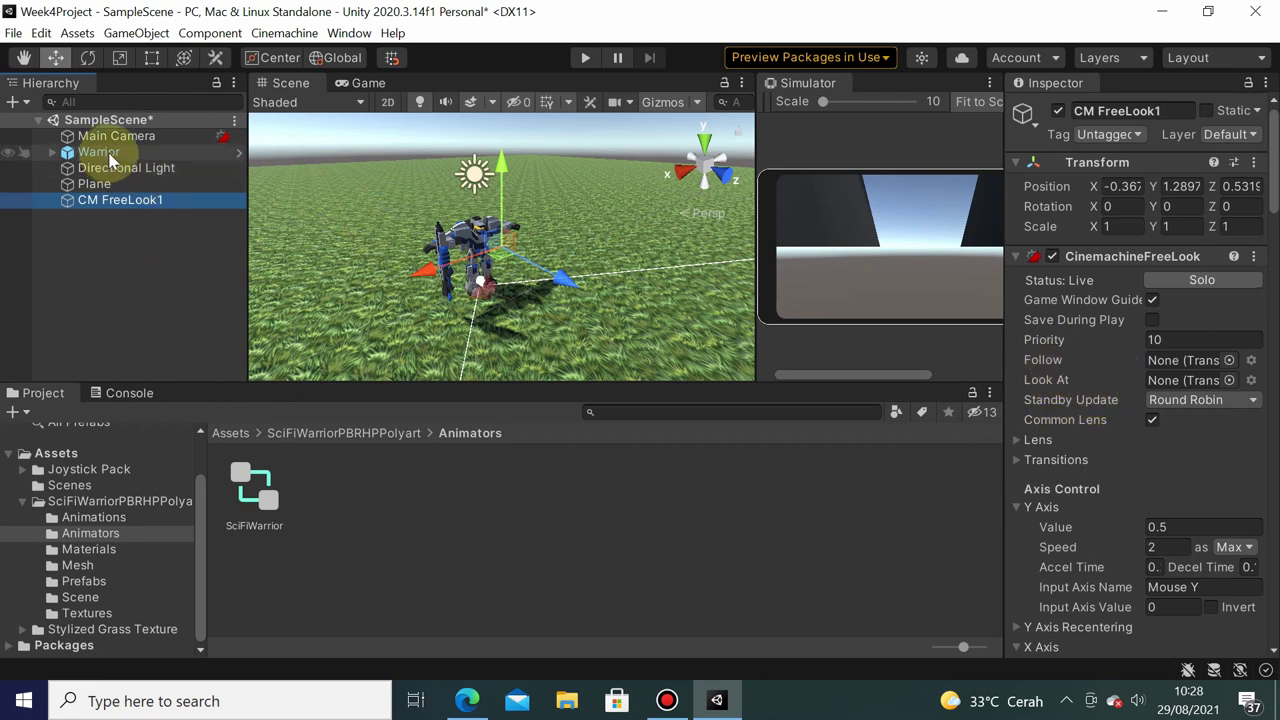
Assign the Warrior to both CM FreeLook1's Follow and Look At fields
{"action": "left_click_drag", "start_coordinate": [112, 160], "coordinate": [1170, 362]}
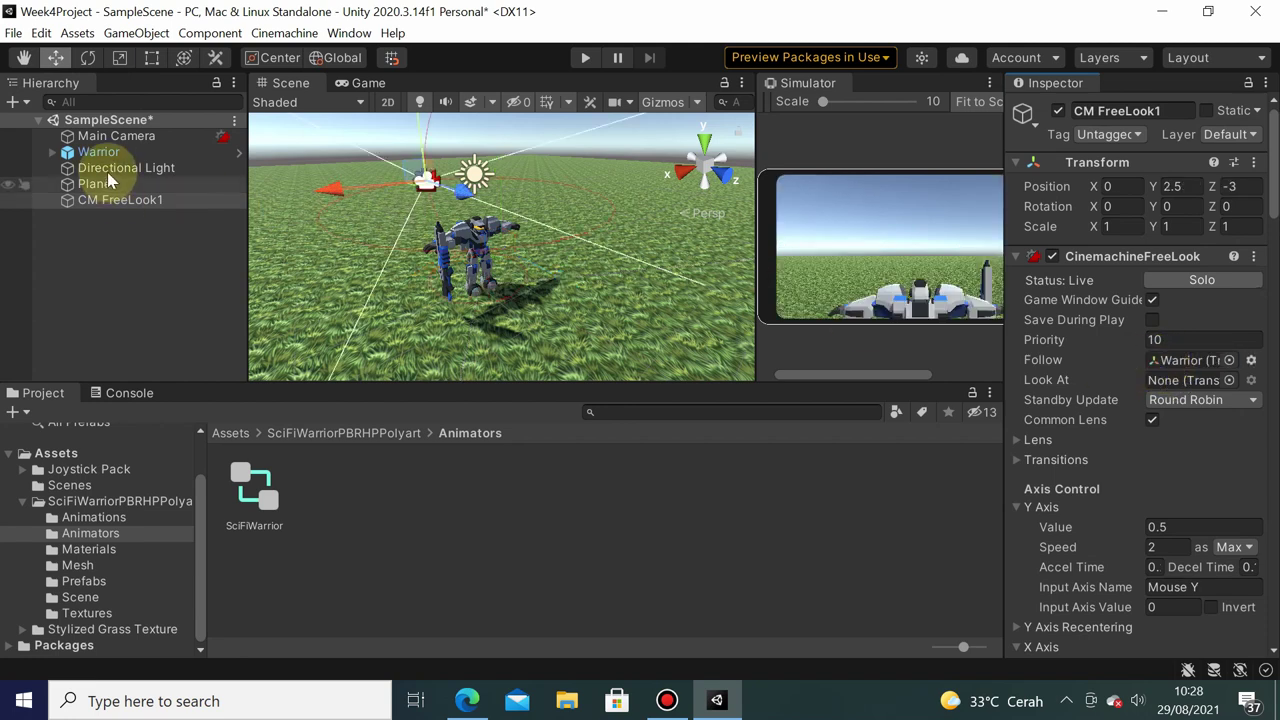
{"action": "left_click_drag", "start_coordinate": [104, 156], "coordinate": [1165, 384]}
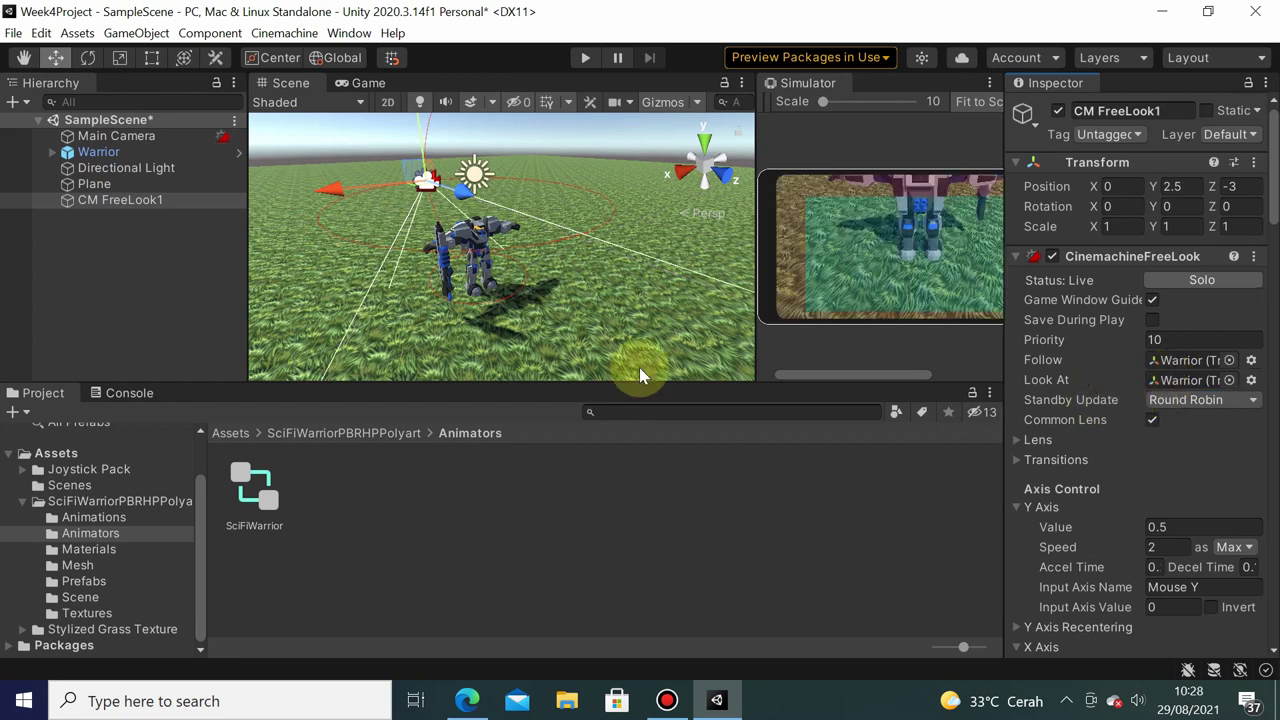
{"action": "mouse_move", "coordinate": [478, 245]}
{"action": "middle_mouse_down"}
{"action": "mouse_move", "coordinate": [513, 288]}
{"action": "mouse_move", "coordinate": [509, 238]}
{"action": "middle_mouse_up"}
{"action": "left_click", "coordinate": [741, 82]}
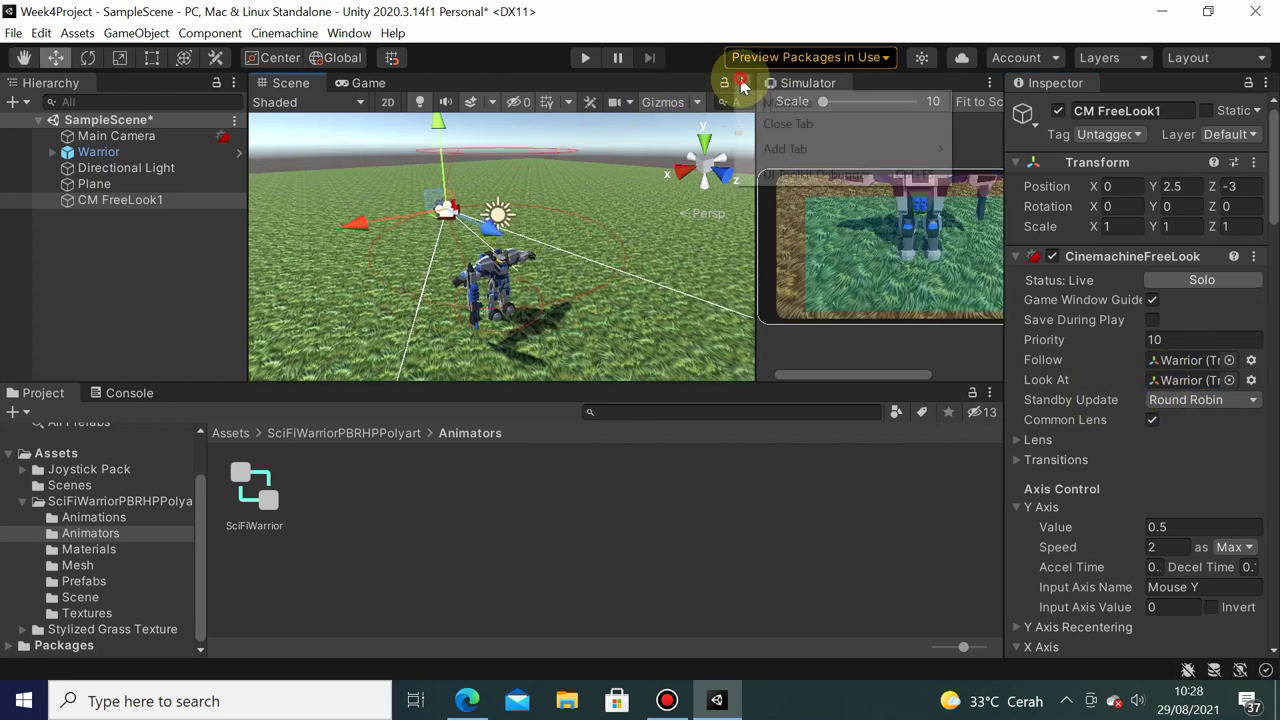
{"action": "left_click", "coordinate": [817, 102]}
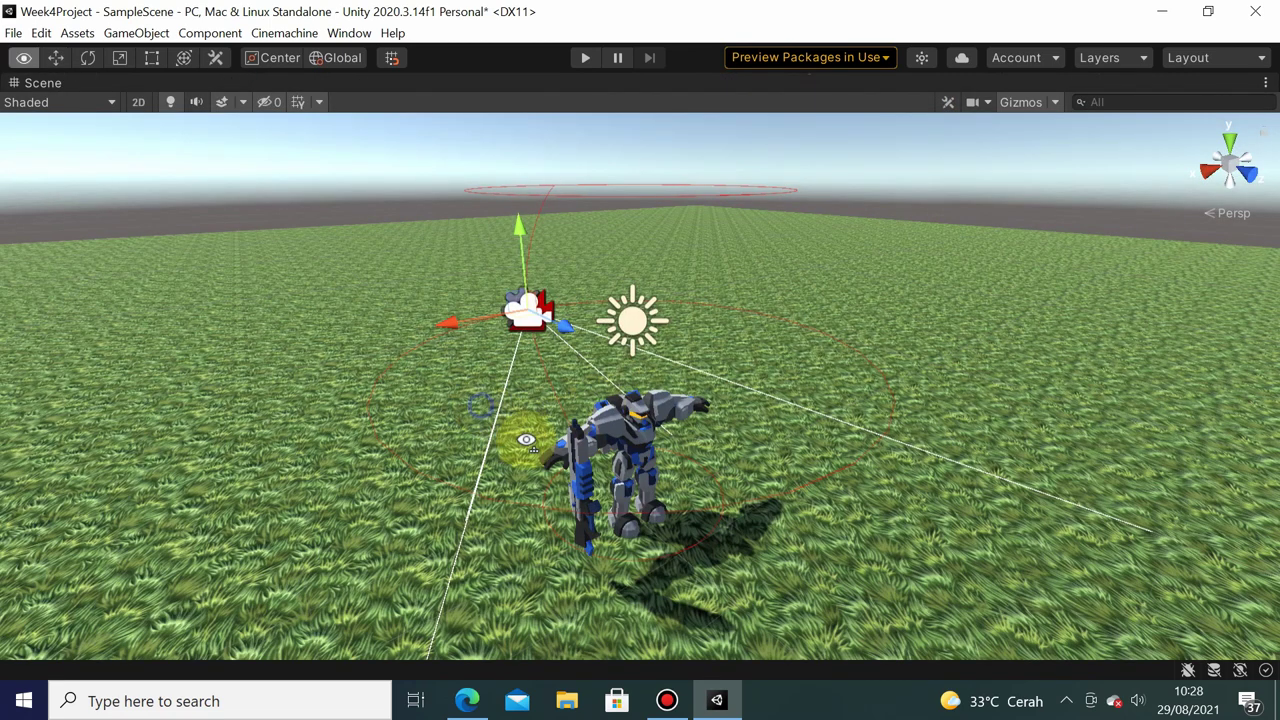
{"action": "mouse_move", "coordinate": [658, 350]}
{"action": "middle_mouse_down"}
{"action": "mouse_move", "coordinate": [455, 495]}
{"action": "mouse_move", "coordinate": [371, 358]}
{"action": "middle_mouse_up"}
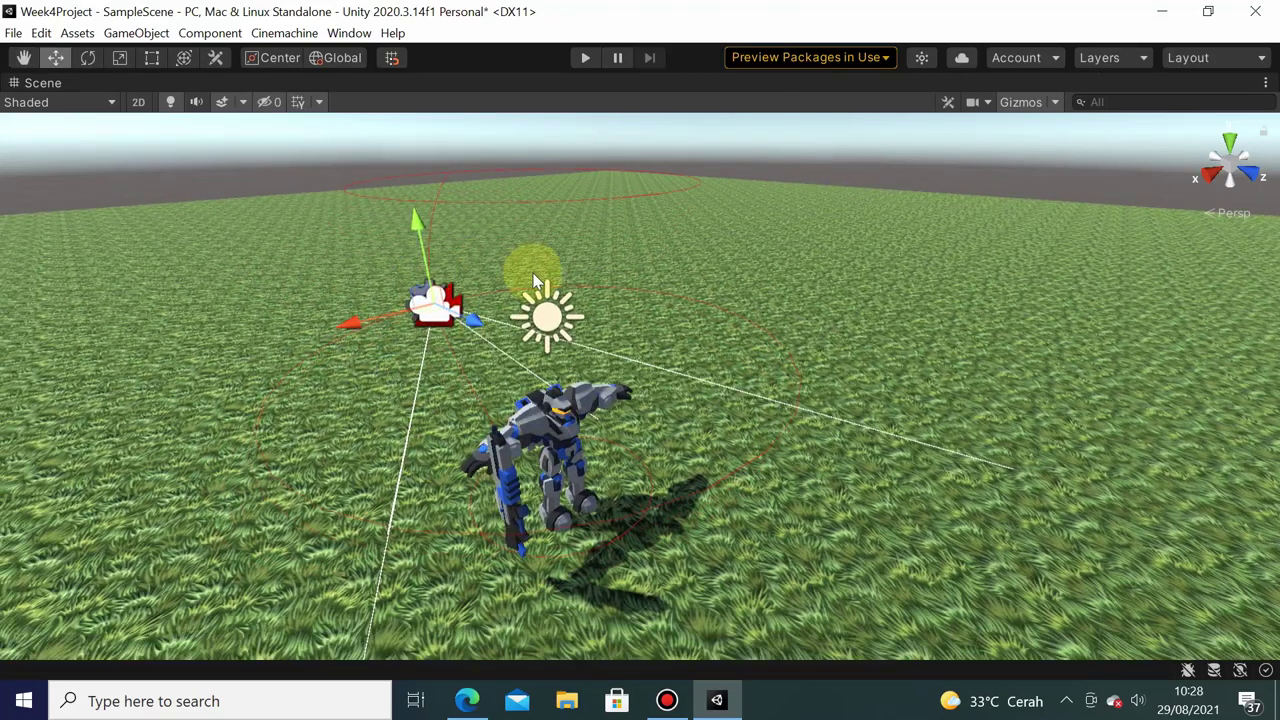
{"action": "middle_click_drag", "start_coordinate": [531, 271], "coordinate": [596, 262]}
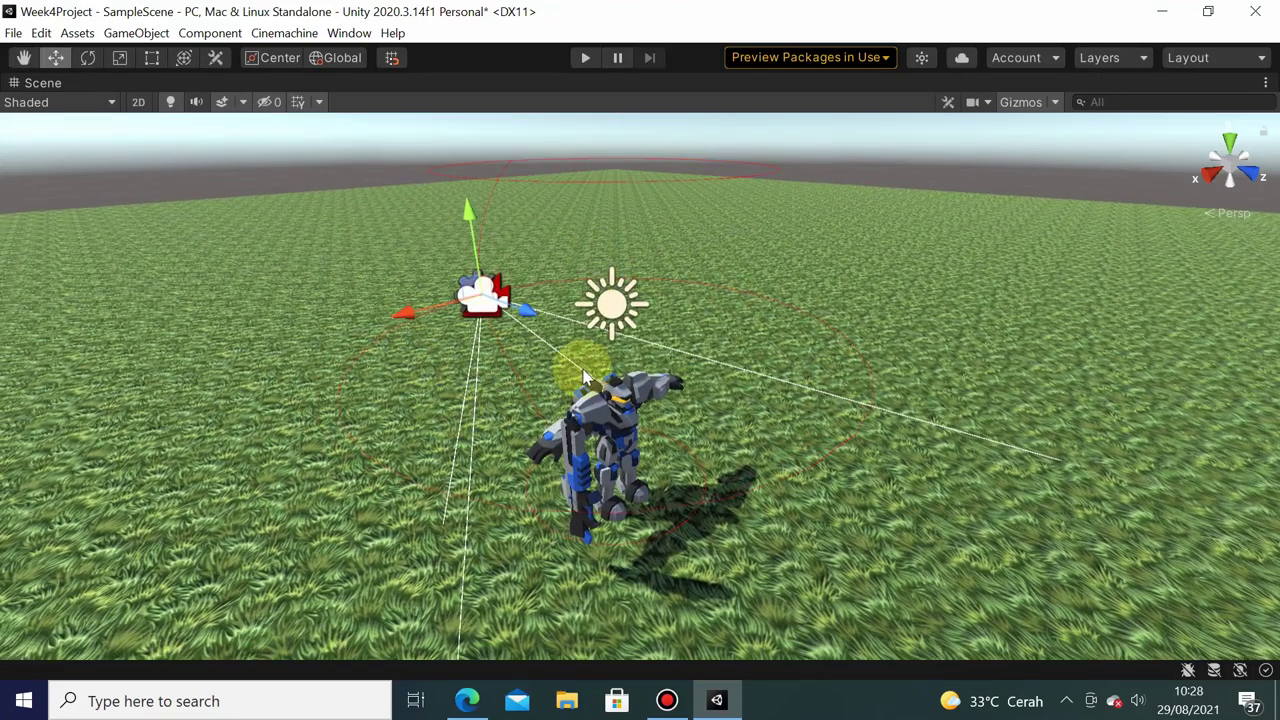
{"action": "middle_click_drag", "start_coordinate": [598, 418], "coordinate": [364, 320]}
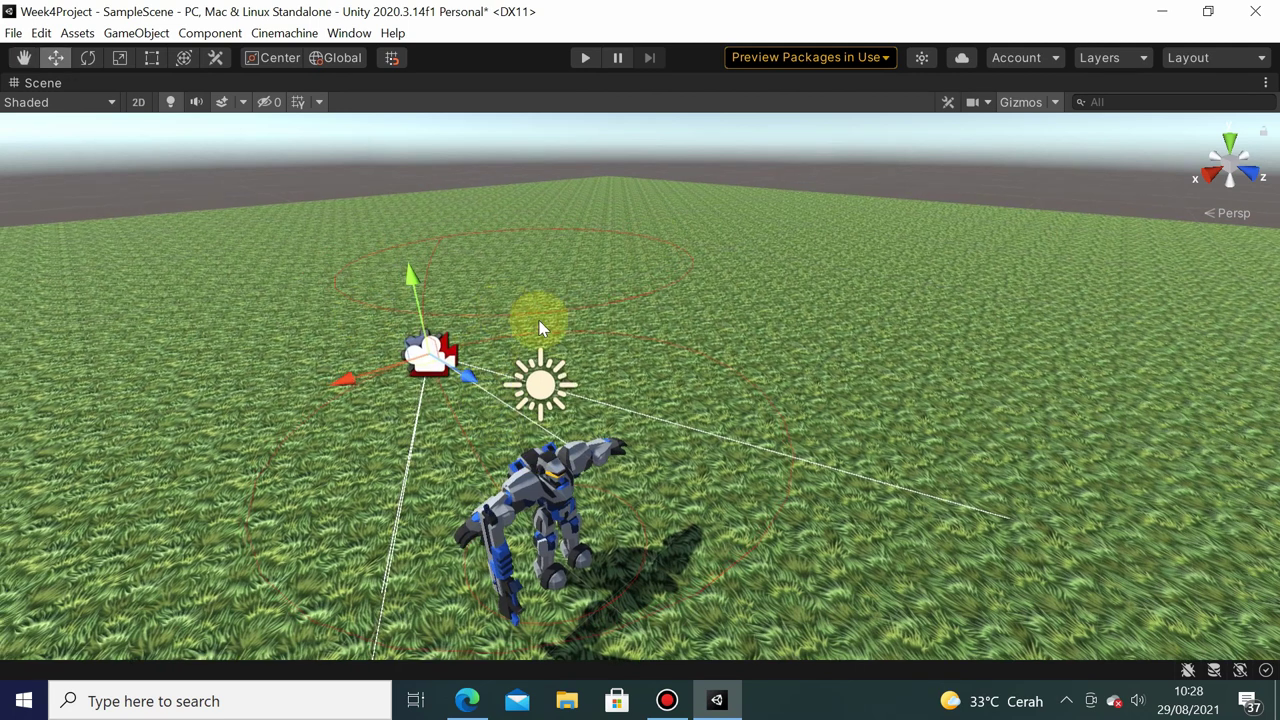
{"action": "middle_click_drag", "start_coordinate": [651, 380], "coordinate": [623, 560]}
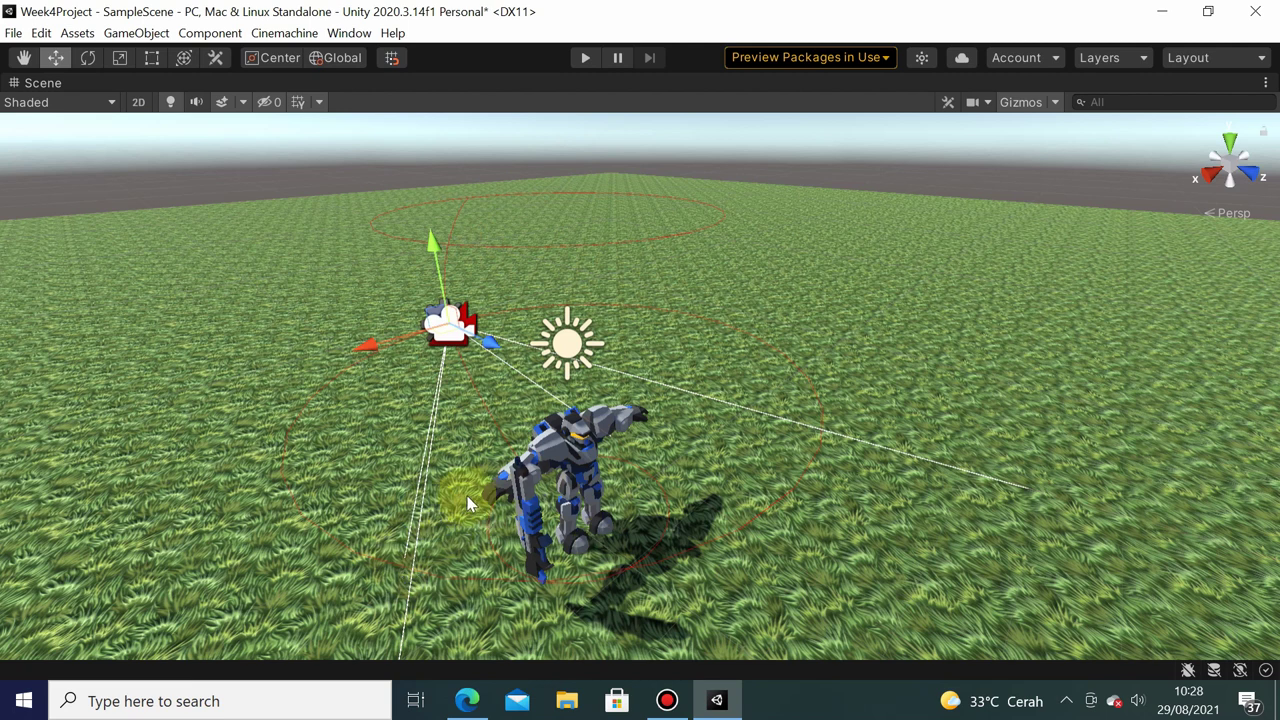
{"action": "left_click", "coordinate": [1265, 82]}
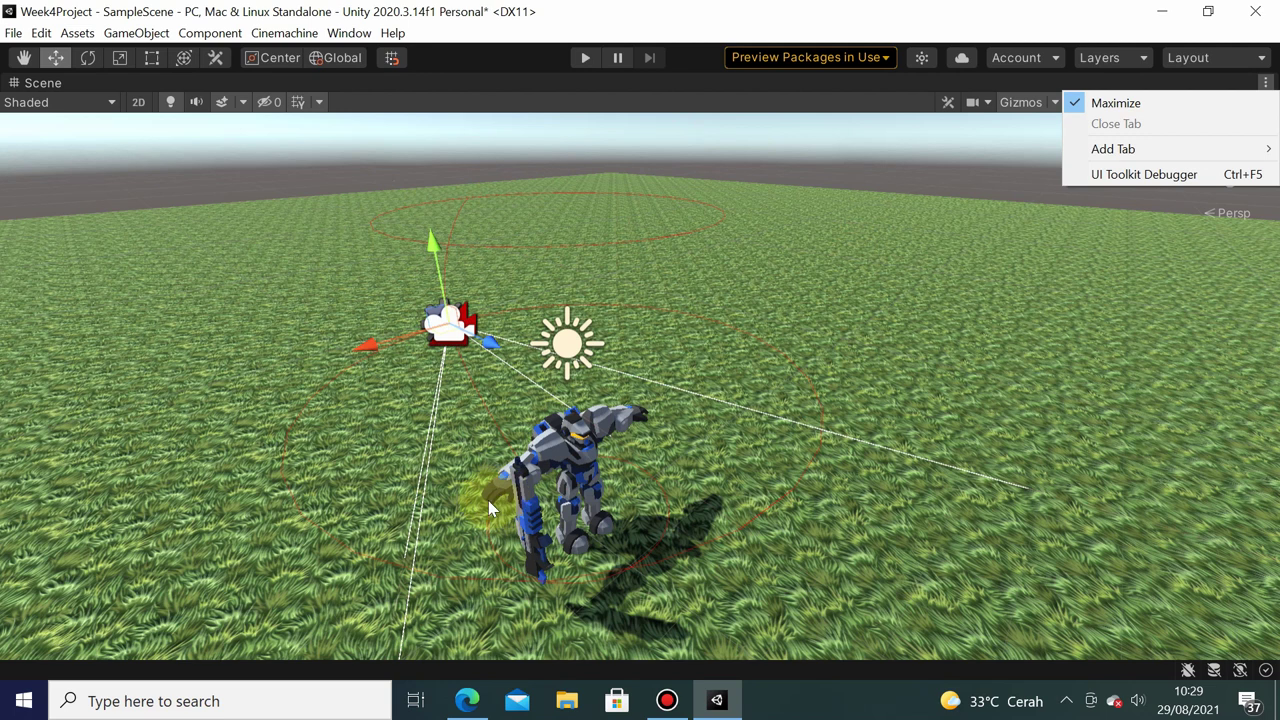
{"action": "left_click", "coordinate": [946, 60]}
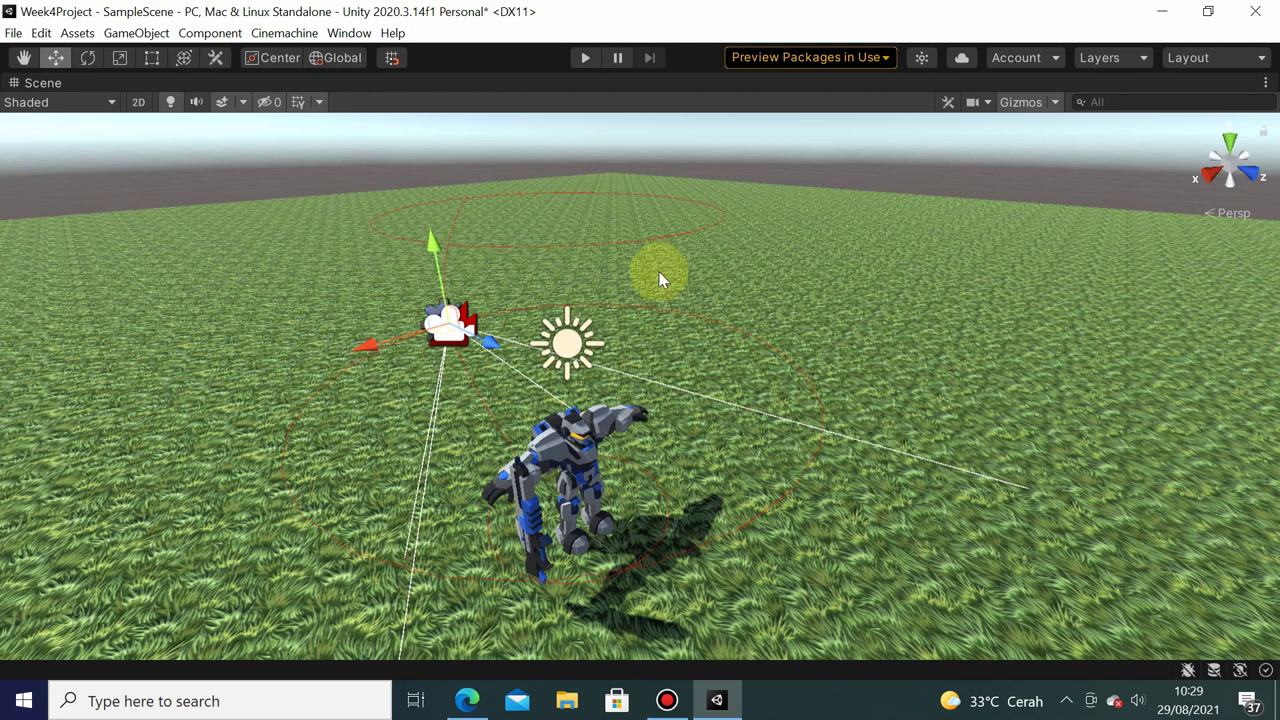
{"action": "left_click", "coordinate": [1266, 82]}
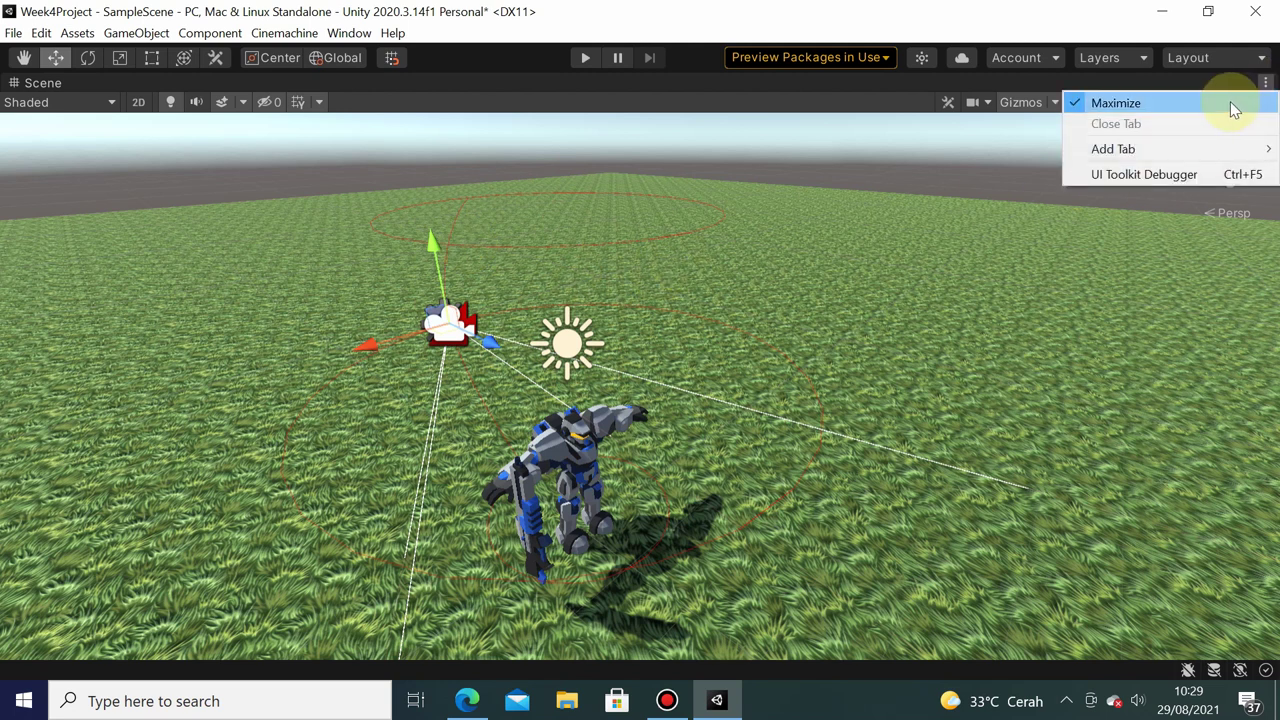
{"action": "left_click", "coordinate": [1128, 104]}
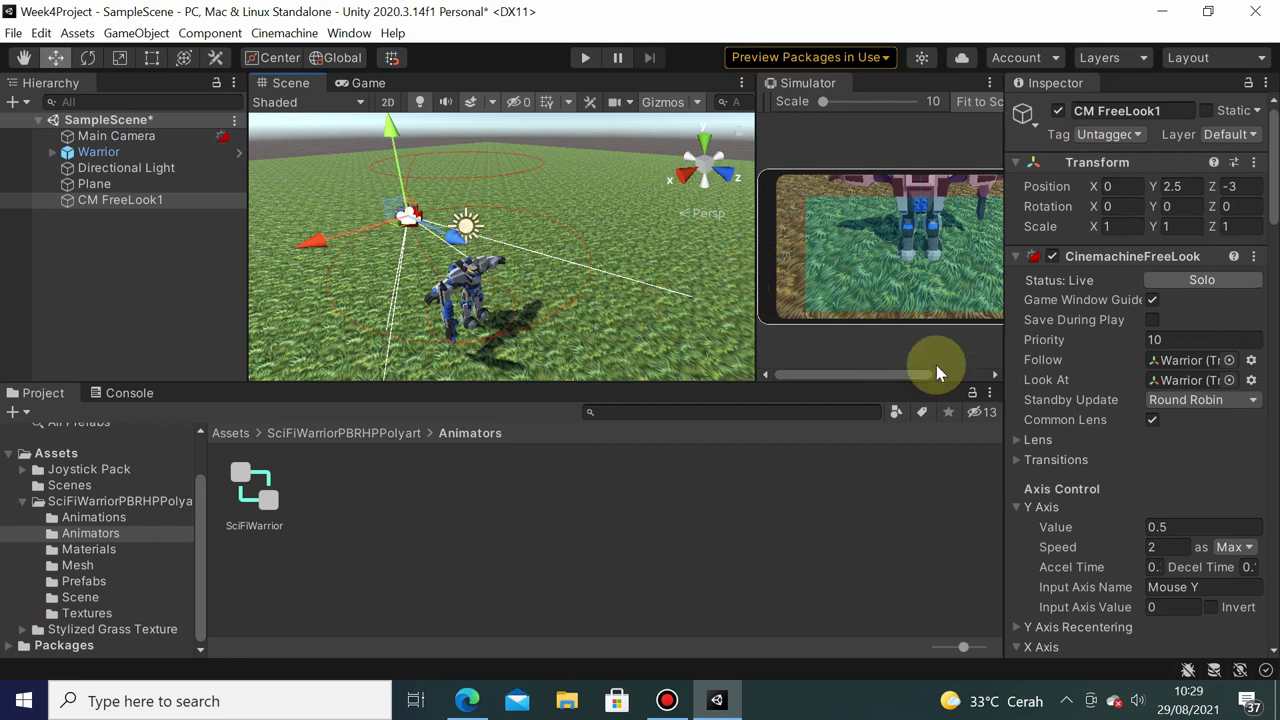
Orbit the FreeLook rig around the robot and set Y Axis Value to 0
{"action": "scroll", "coordinate": [1137, 474], "scroll_direction": "down", "scroll_amount": 3}
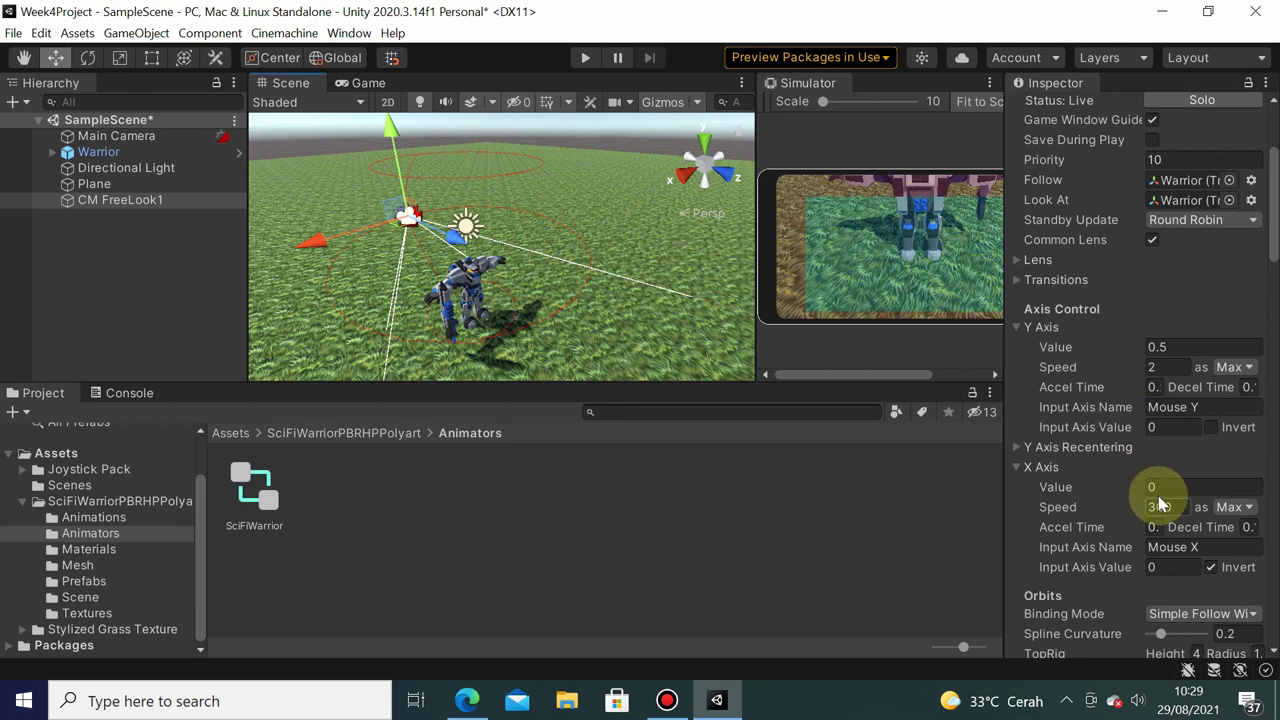
{"action": "left_click_drag", "start_coordinate": [1089, 484], "coordinate": [462, 504]}
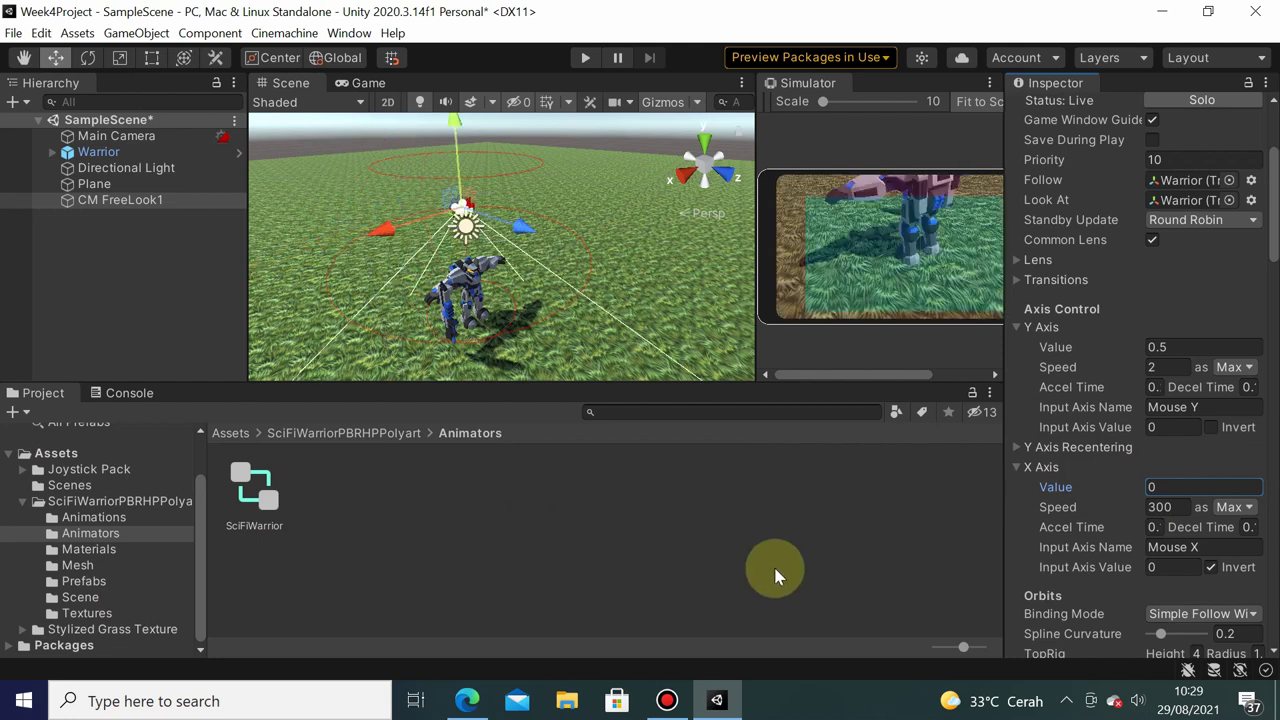
{"action": "mouse_move", "coordinate": [462, 504]}
{"action": "left_mouse_down"}
{"action": "mouse_move", "coordinate": [382, 539]}
{"action": "mouse_move", "coordinate": [0, 560]}
{"action": "mouse_move", "coordinate": [62, 508]}
{"action": "mouse_move", "coordinate": [1117, 344]}
{"action": "left_mouse_up"}
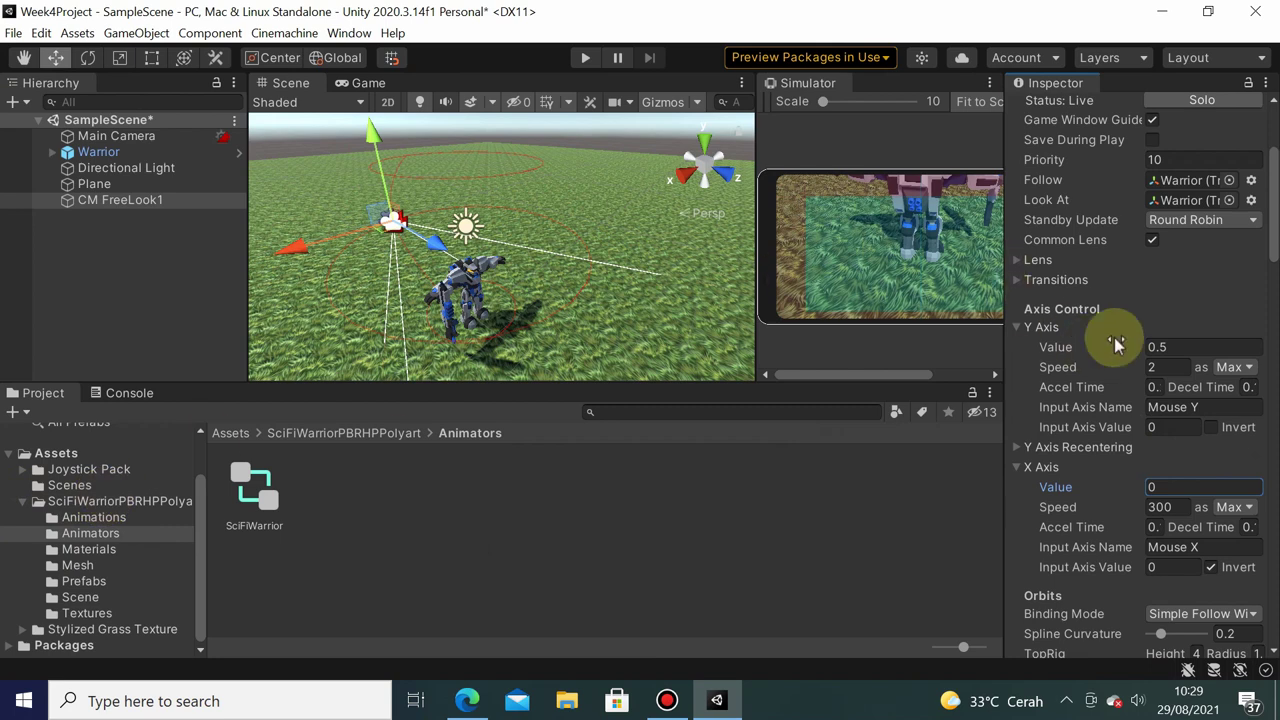
{"action": "left_click", "coordinate": [1184, 346]}
{"action": "type", "text": "0"}
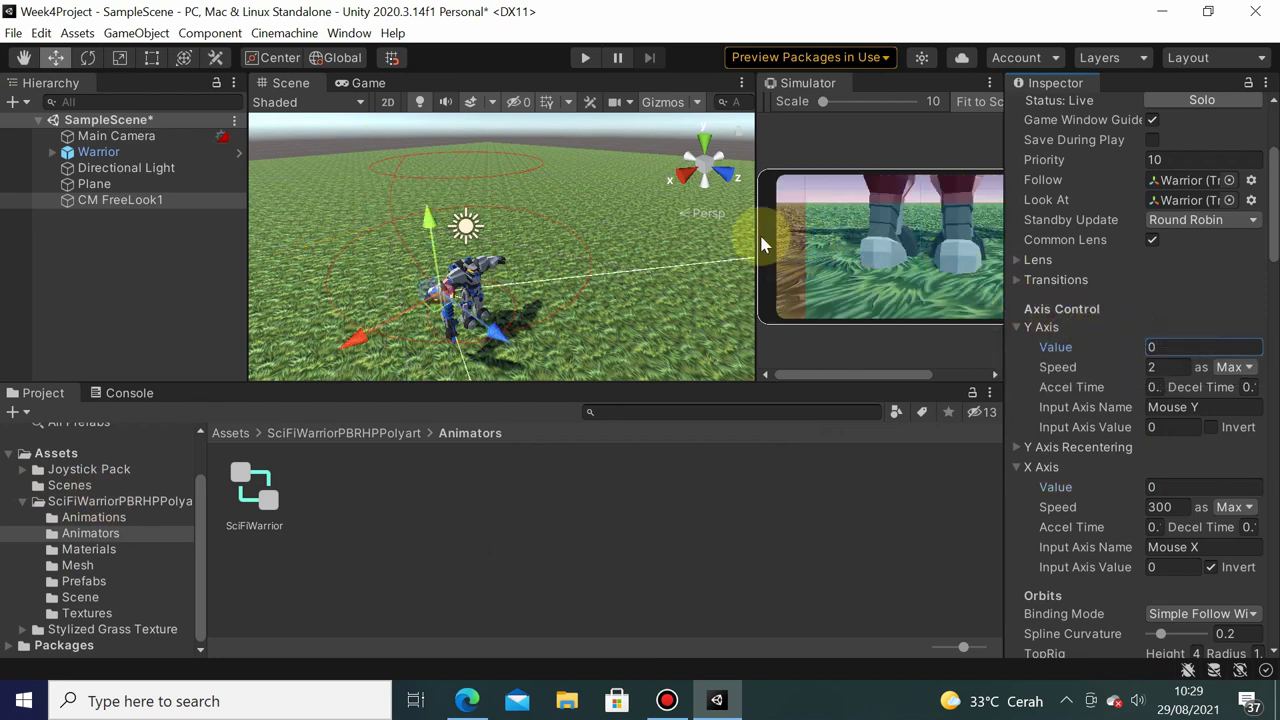
{"action": "left_click", "coordinate": [1060, 490]}
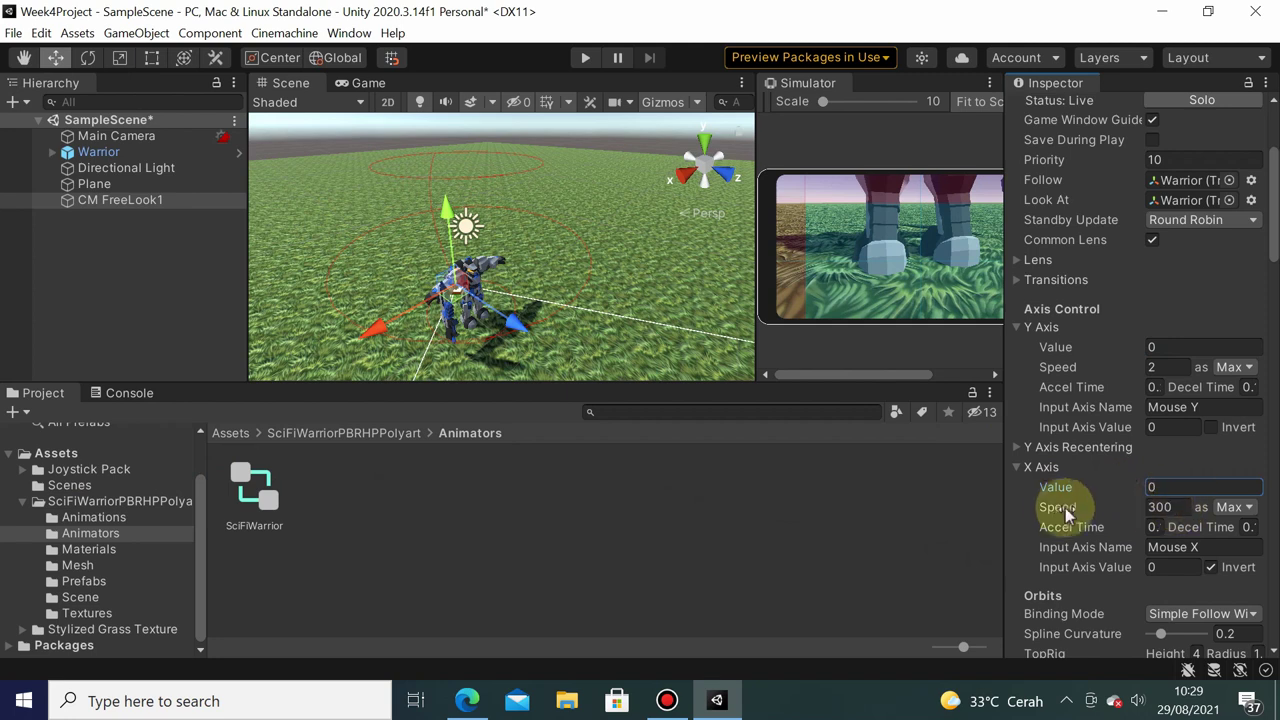
Change the Y Axis Value to 1, then settle it at 0.5
{"action": "left_click", "coordinate": [1179, 344]}
{"action": "type", "text": "1"}
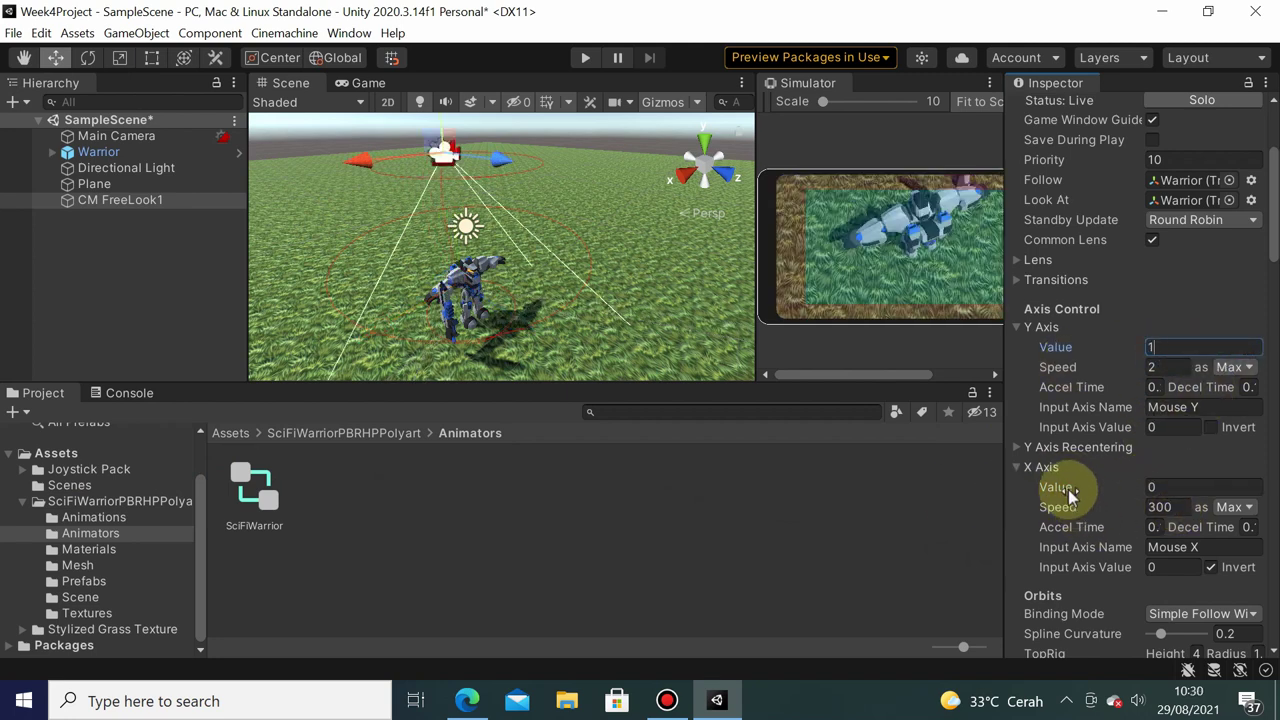
{"action": "left_click", "coordinate": [1075, 487]}
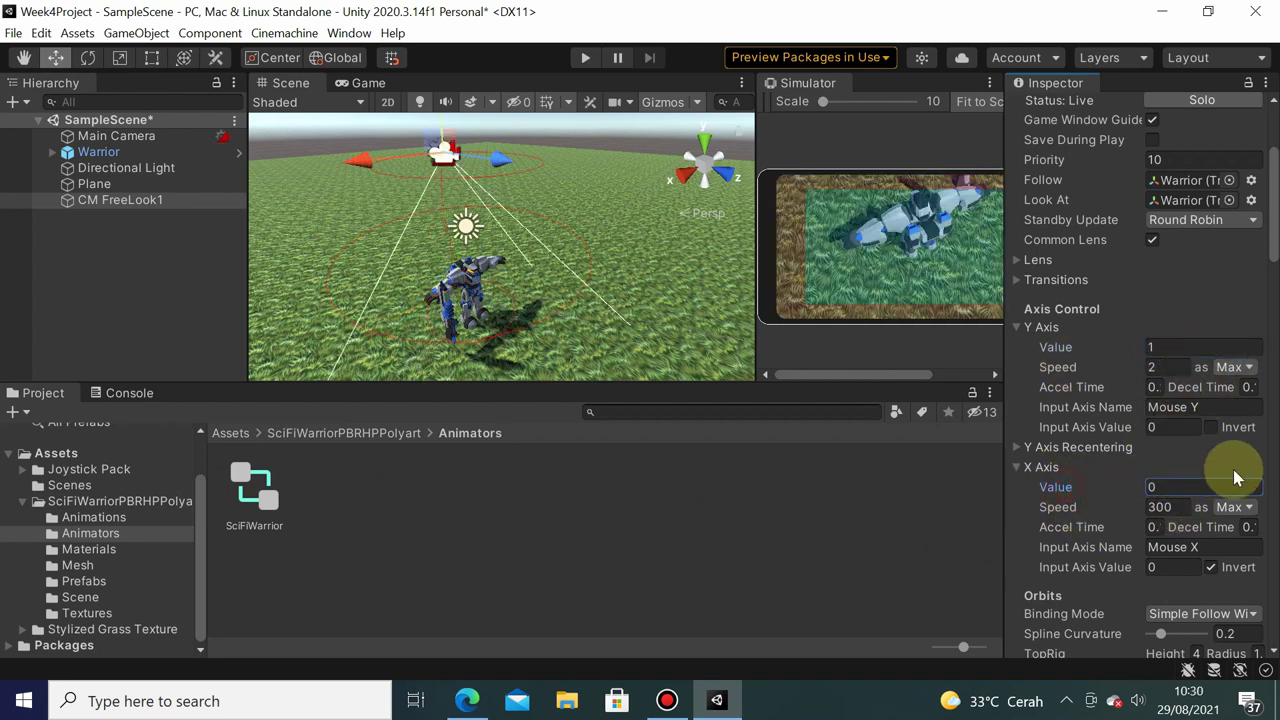
{"action": "left_click", "coordinate": [1170, 345]}
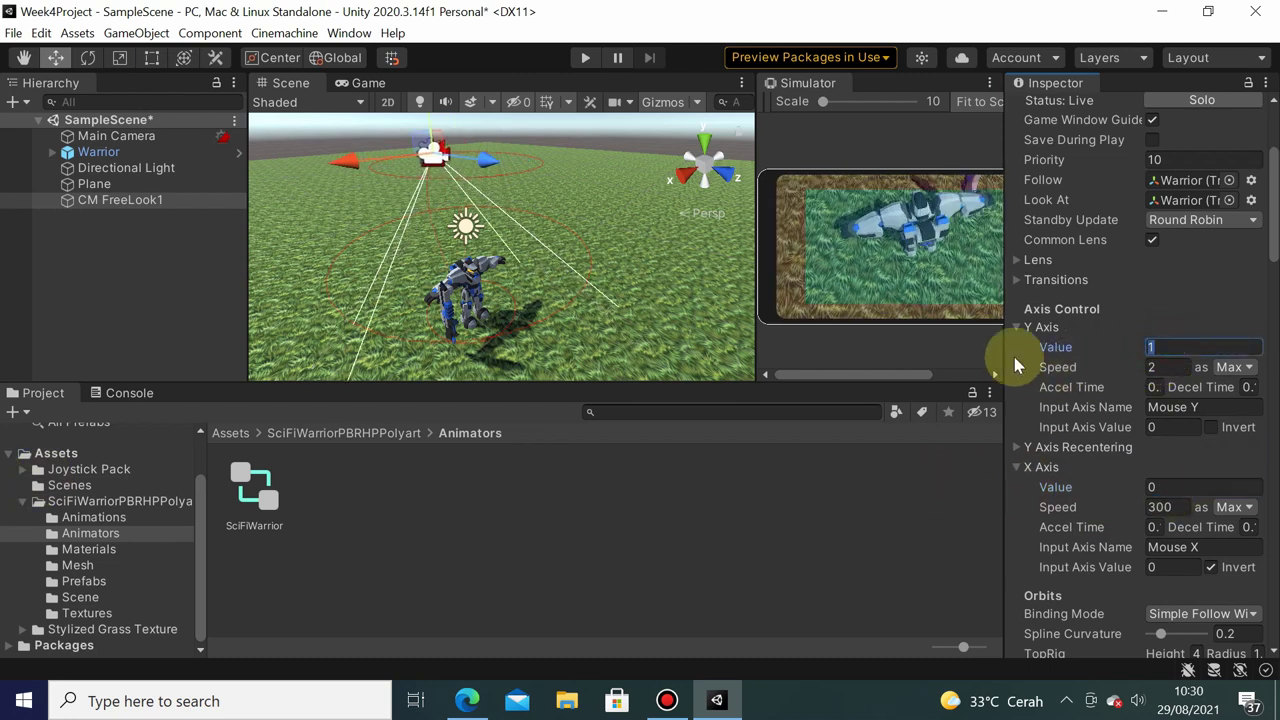
{"action": "type", "text": "0.5"}
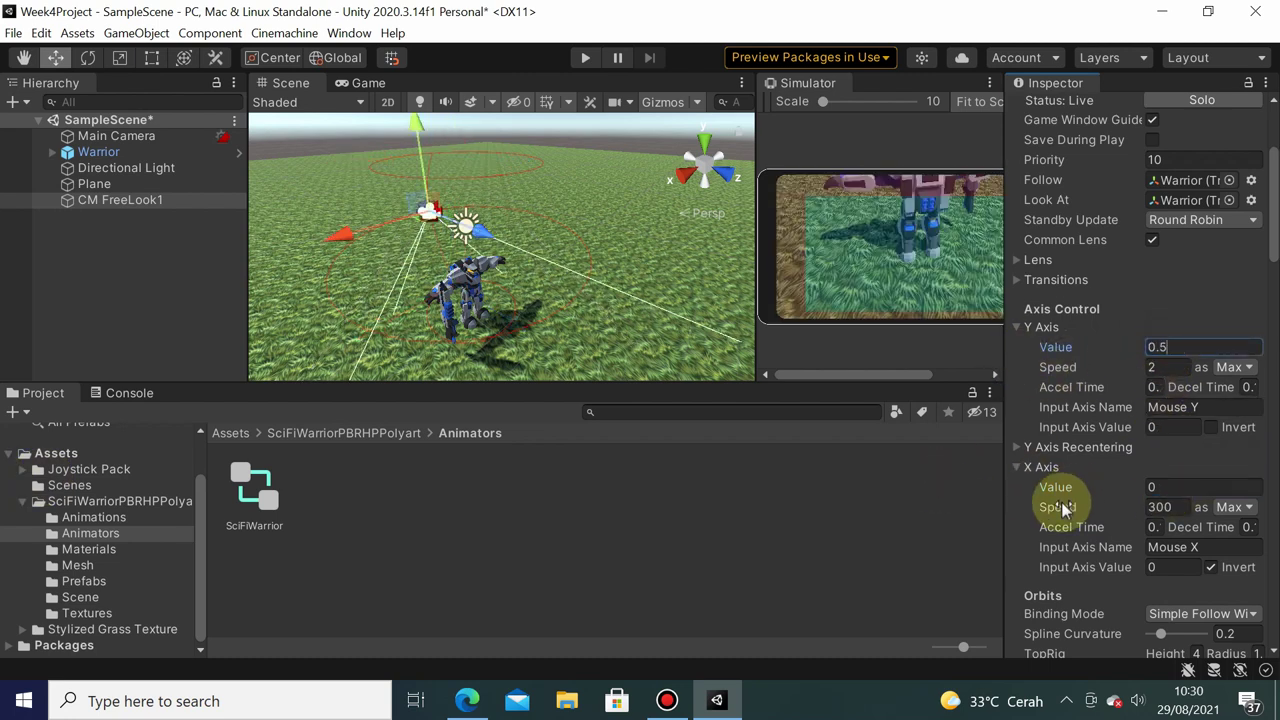
{"action": "left_click", "coordinate": [1061, 491]}
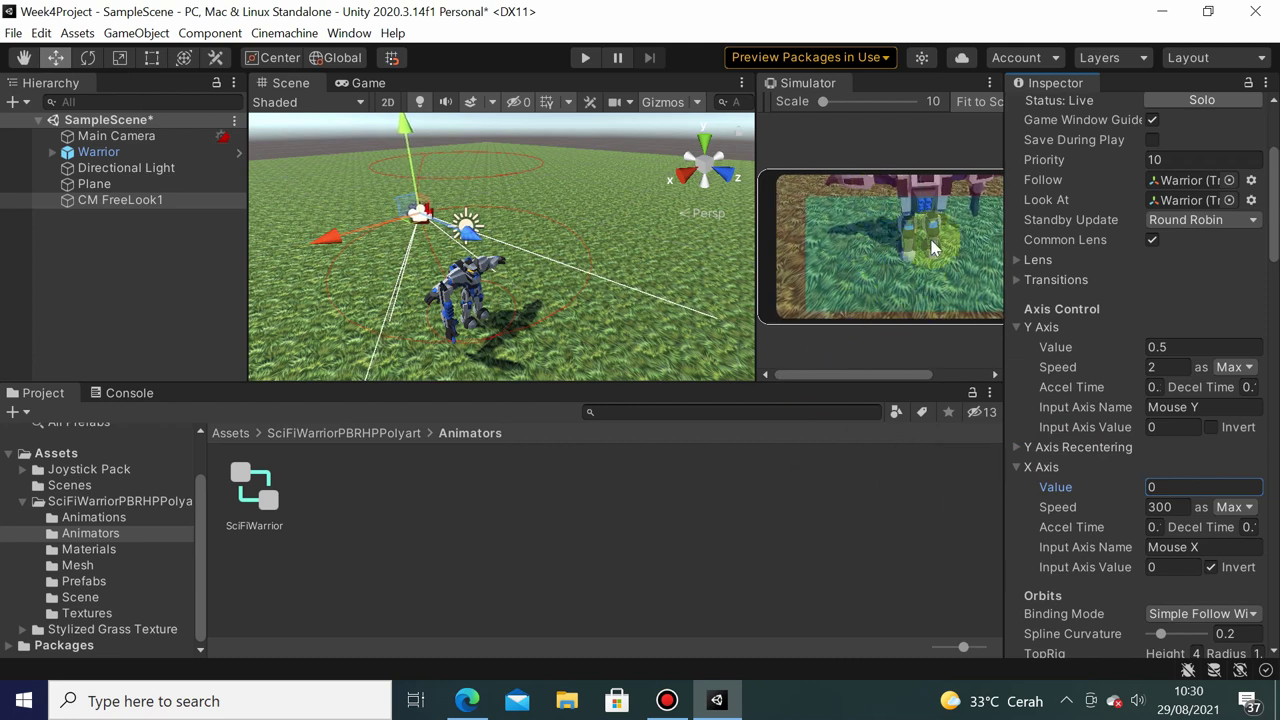
Widen the Inspector so the Orbits values are fully readable
{"action": "left_click", "coordinate": [1193, 281]}
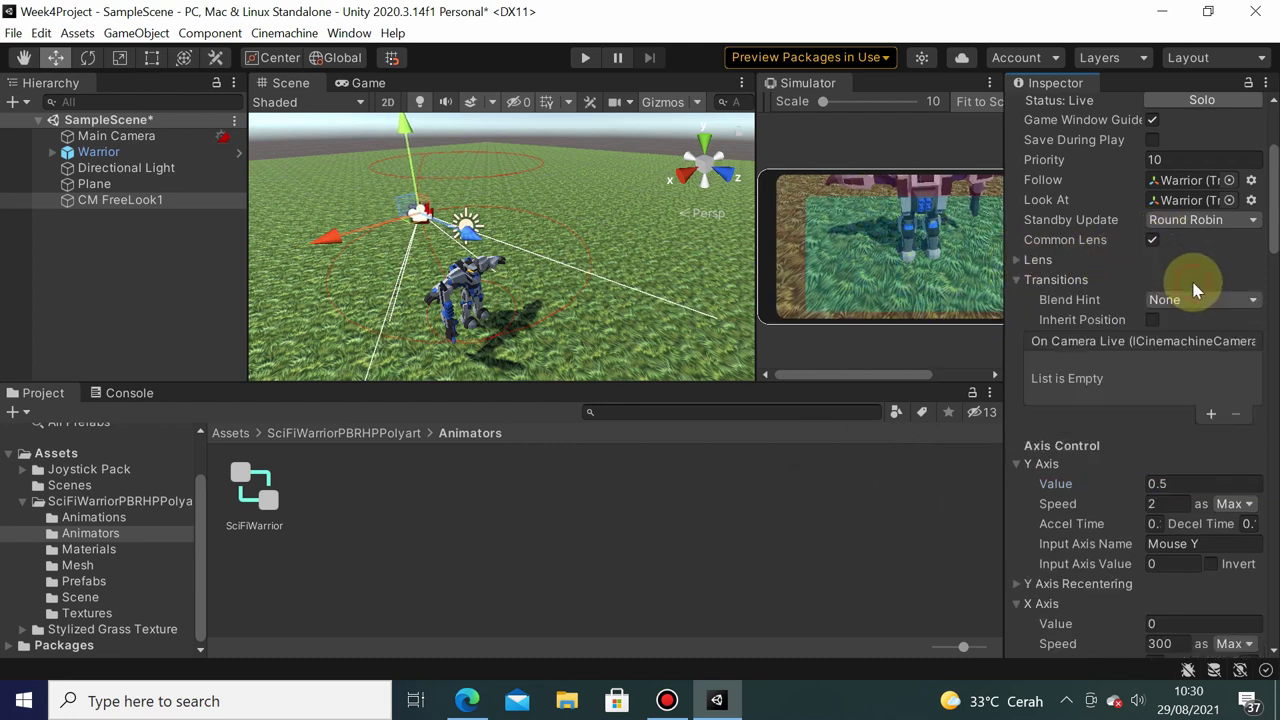
{"action": "left_click", "coordinate": [1019, 281]}
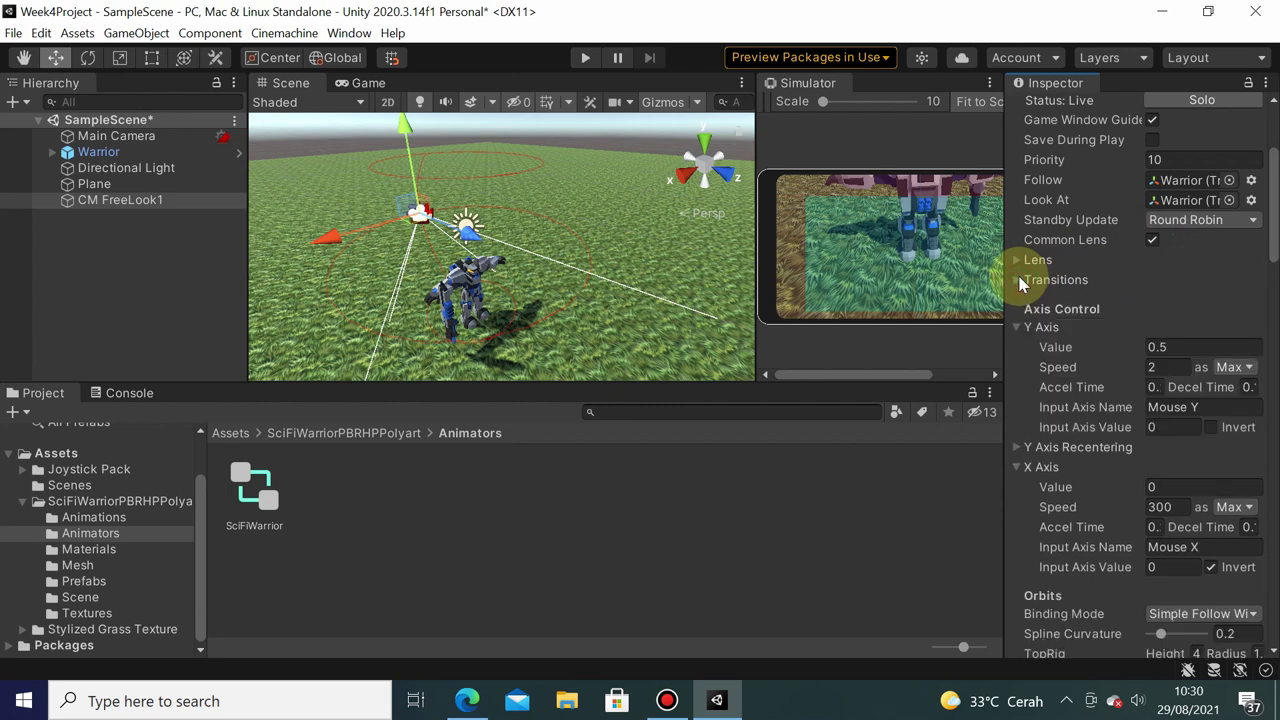
{"action": "scroll", "coordinate": [1231, 250], "scroll_direction": "down", "scroll_amount": 5}
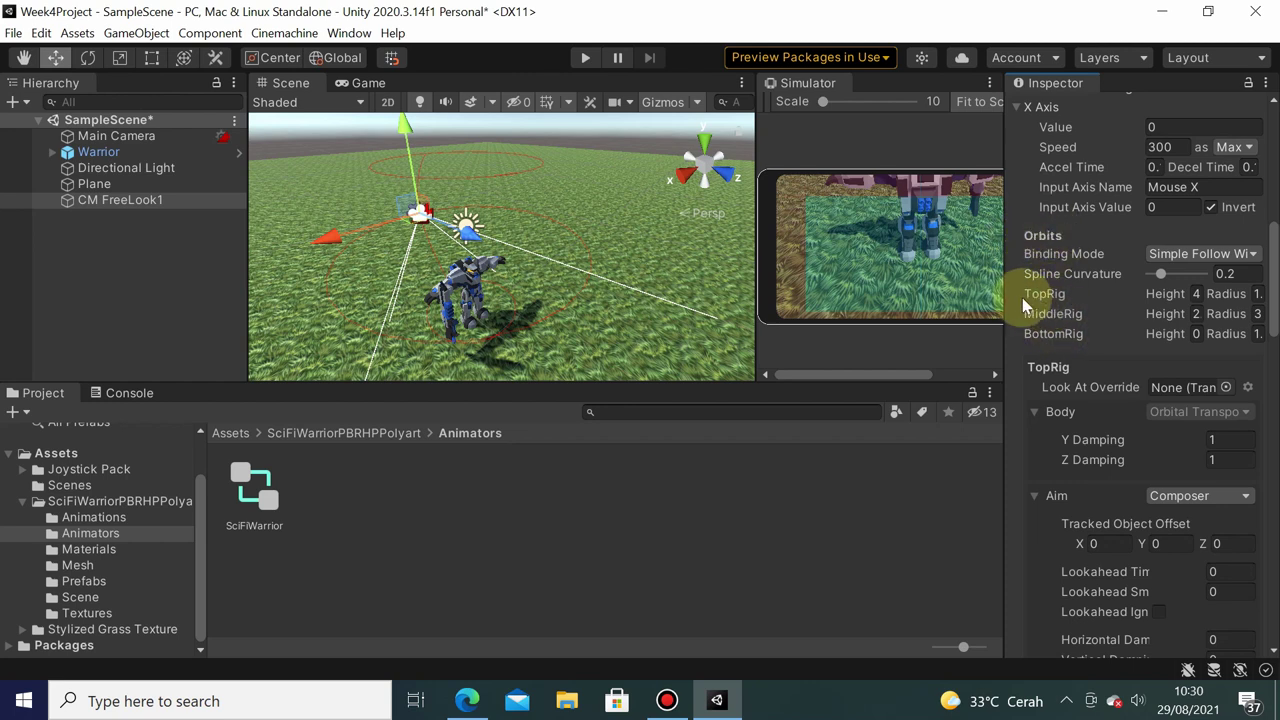
{"action": "left_click_drag", "start_coordinate": [1006, 291], "coordinate": [971, 294]}
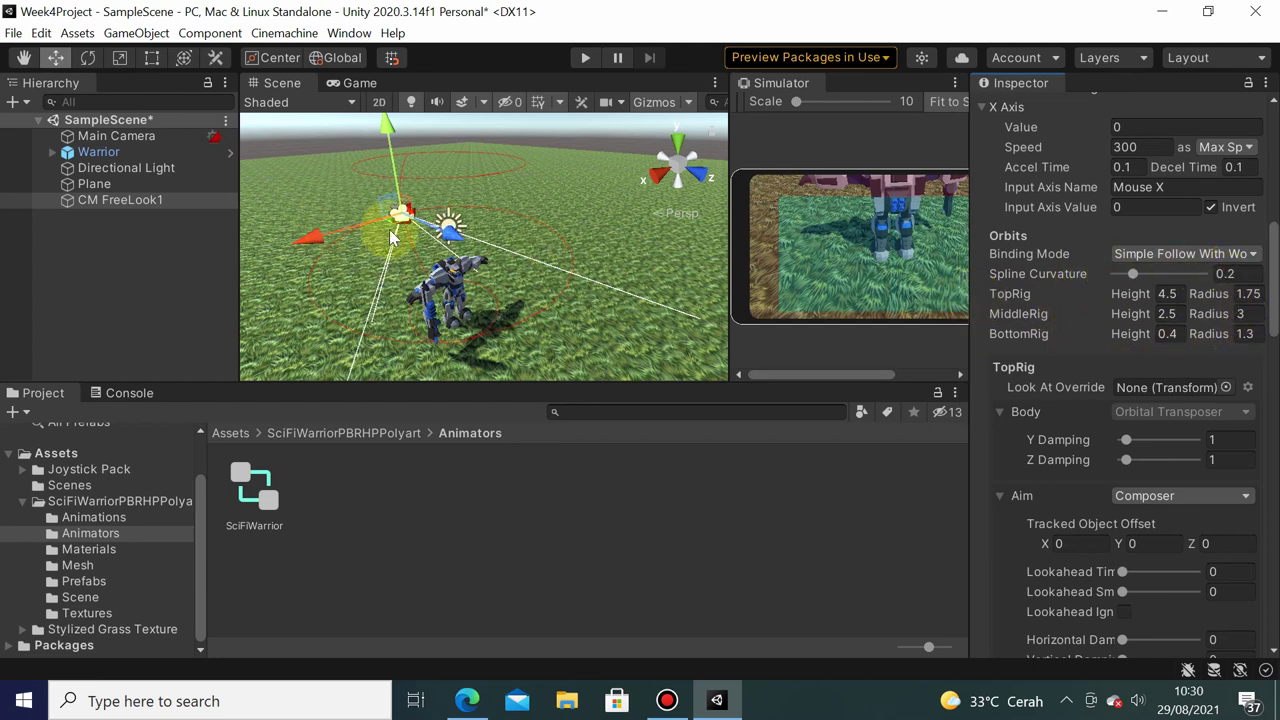
Set the TopRig, MiddleRig and BottomRig orbit radii all to 8
{"action": "mouse_move", "coordinate": [1223, 315]}
{"action": "left_mouse_down"}
{"action": "mouse_move", "coordinate": [1252, 320]}
{"action": "mouse_move", "coordinate": [65, 315]}
{"action": "mouse_move", "coordinate": [158, 290]}
{"action": "mouse_move", "coordinate": [143, 286]}
{"action": "left_mouse_up"}
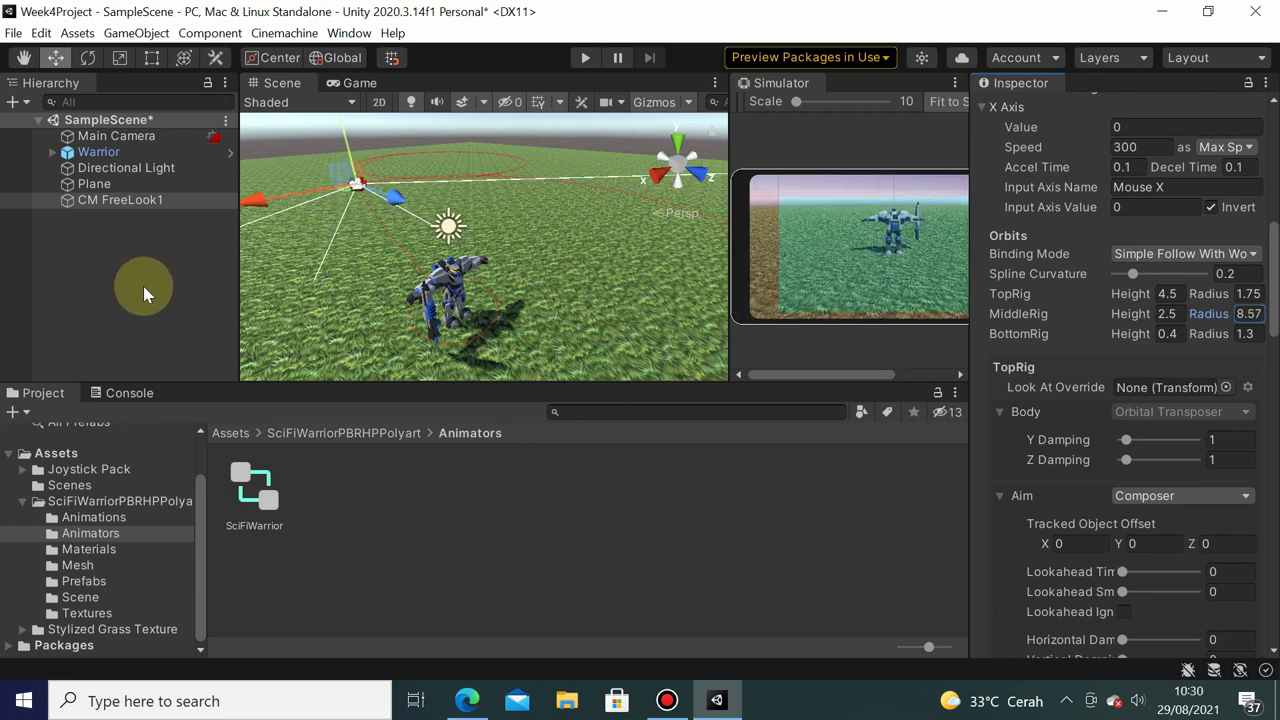
{"action": "scroll", "coordinate": [600, 210], "scroll_direction": "down", "scroll_amount": 3}
{"action": "scroll", "coordinate": [577, 255], "scroll_direction": "down", "scroll_amount": 2}
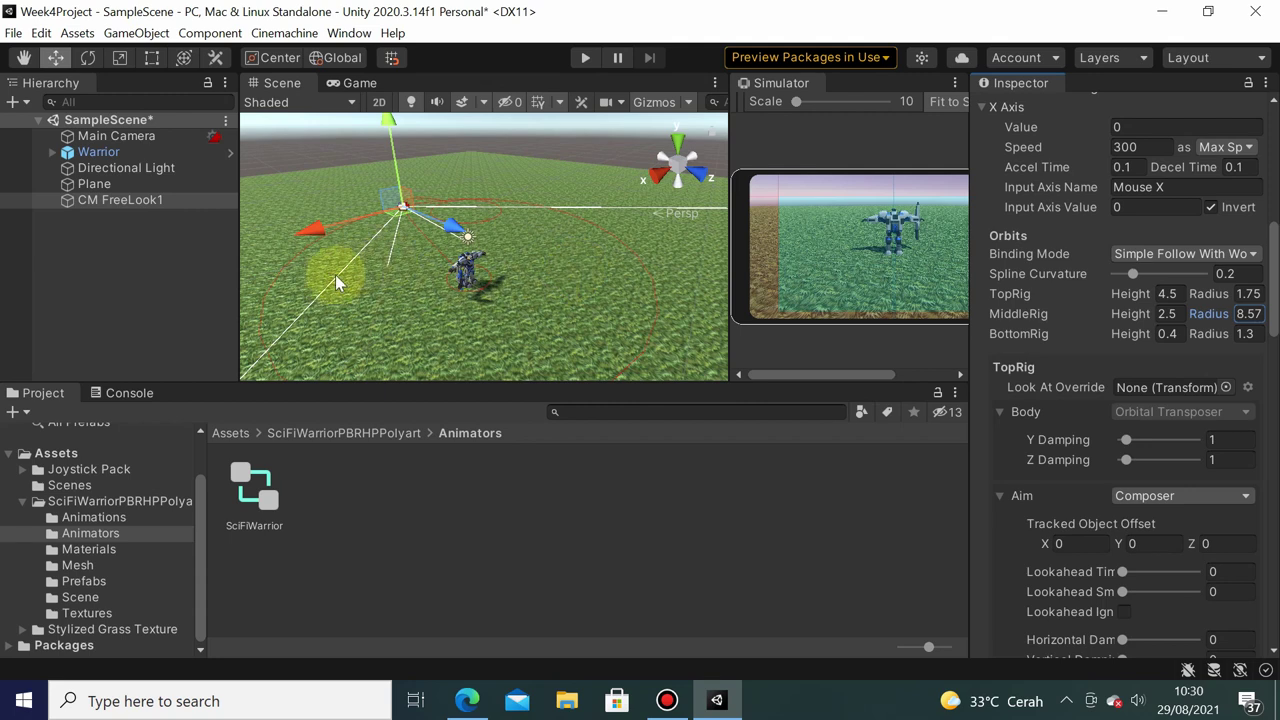
{"action": "scroll", "coordinate": [586, 232], "scroll_direction": "up", "scroll_amount": 1}
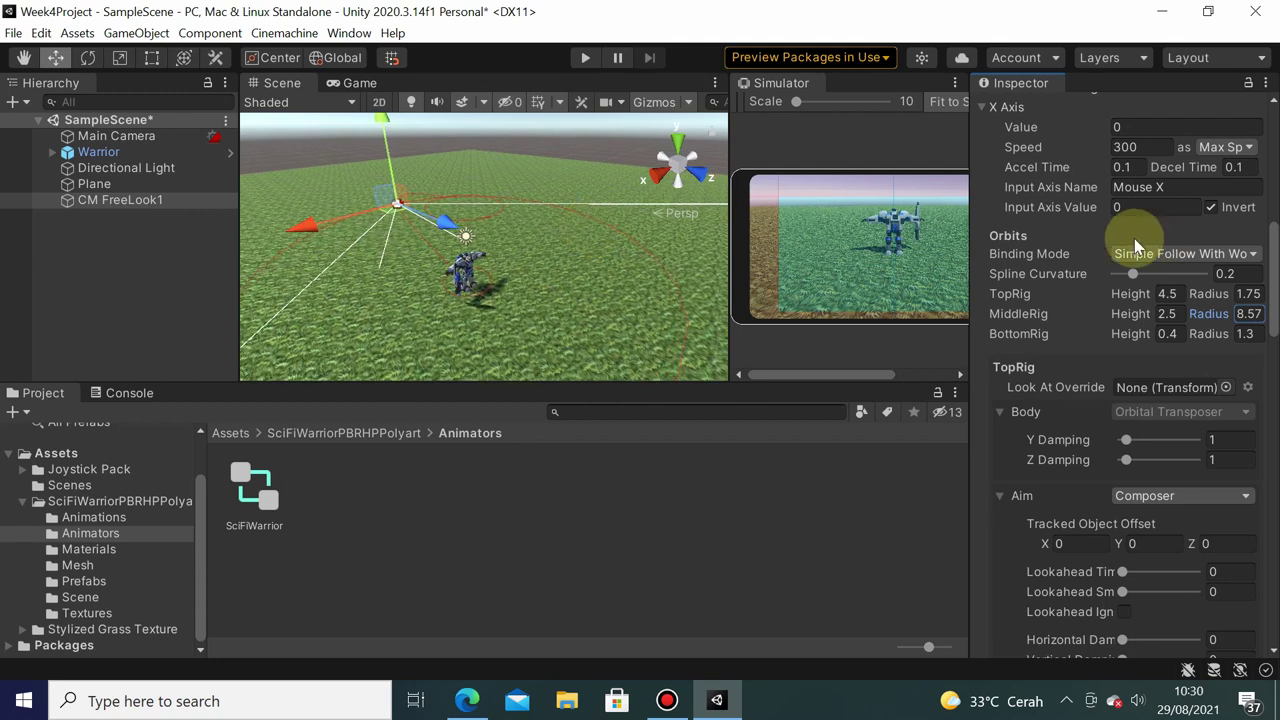
{"action": "left_click", "coordinate": [1245, 312]}
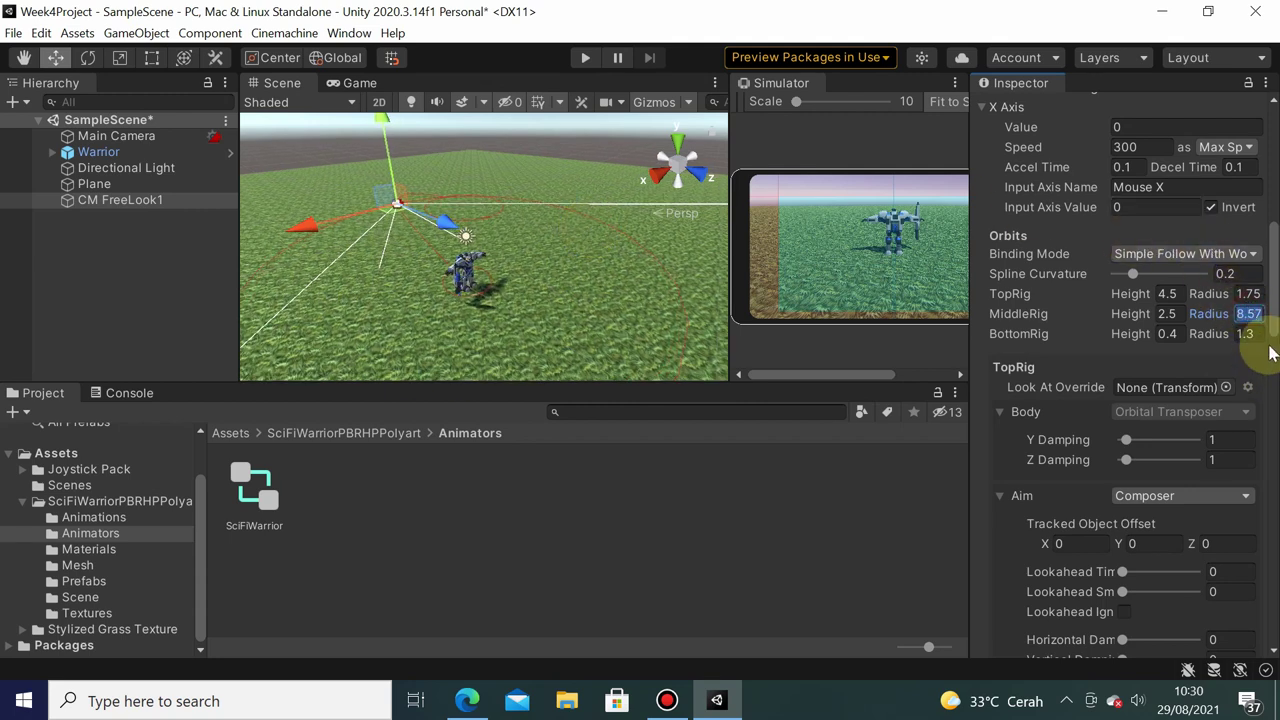
{"action": "type", "text": "8"}
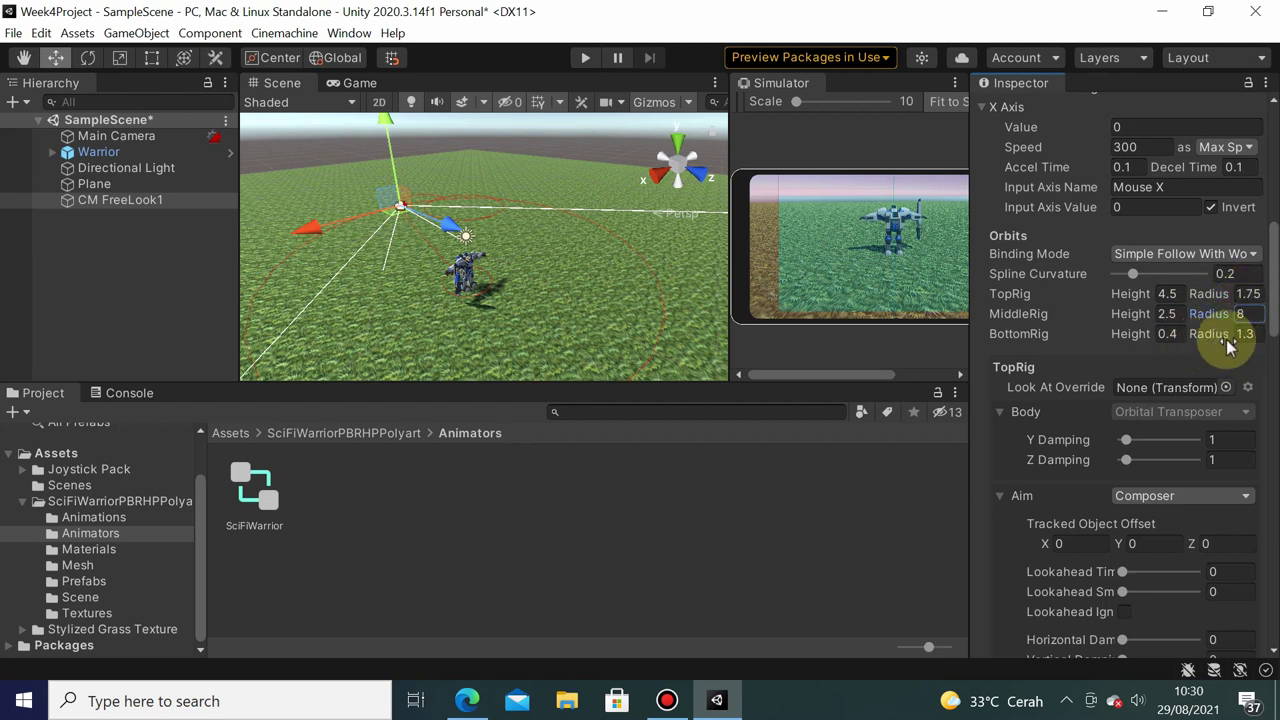
{"action": "left_click", "coordinate": [1241, 333]}
{"action": "type", "text": "8"}
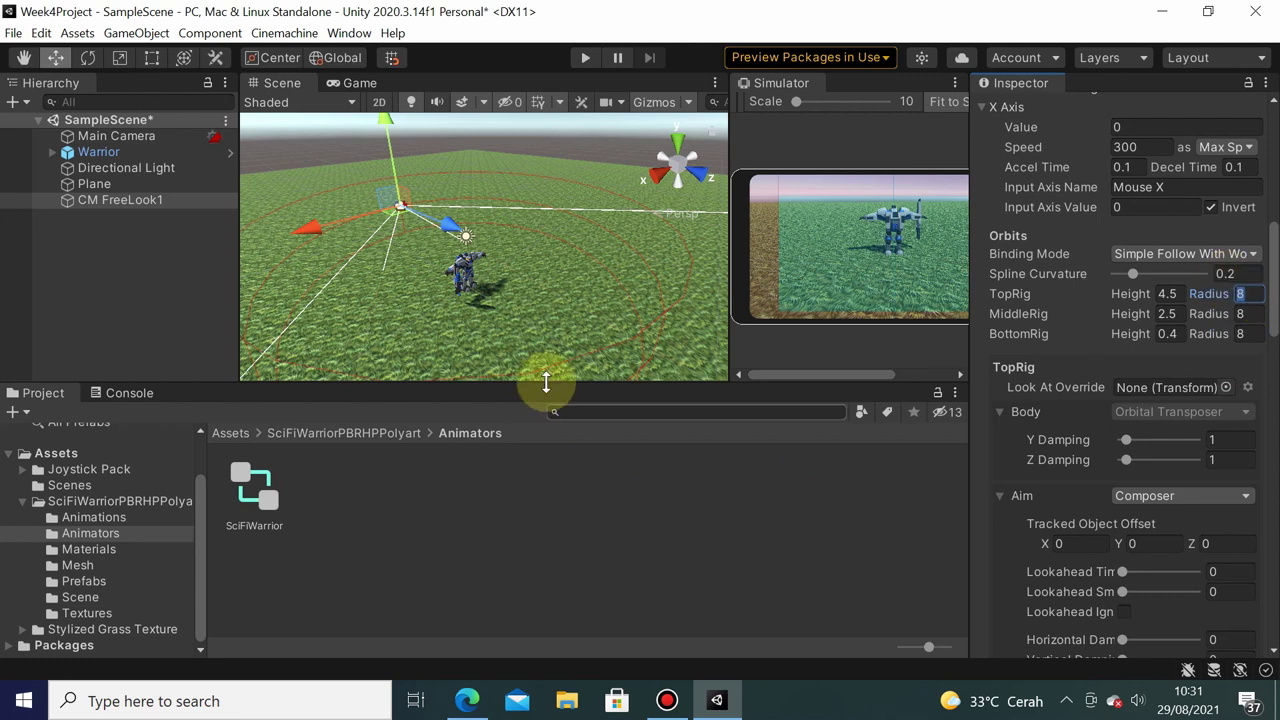
{"action": "left_click", "coordinate": [504, 222]}
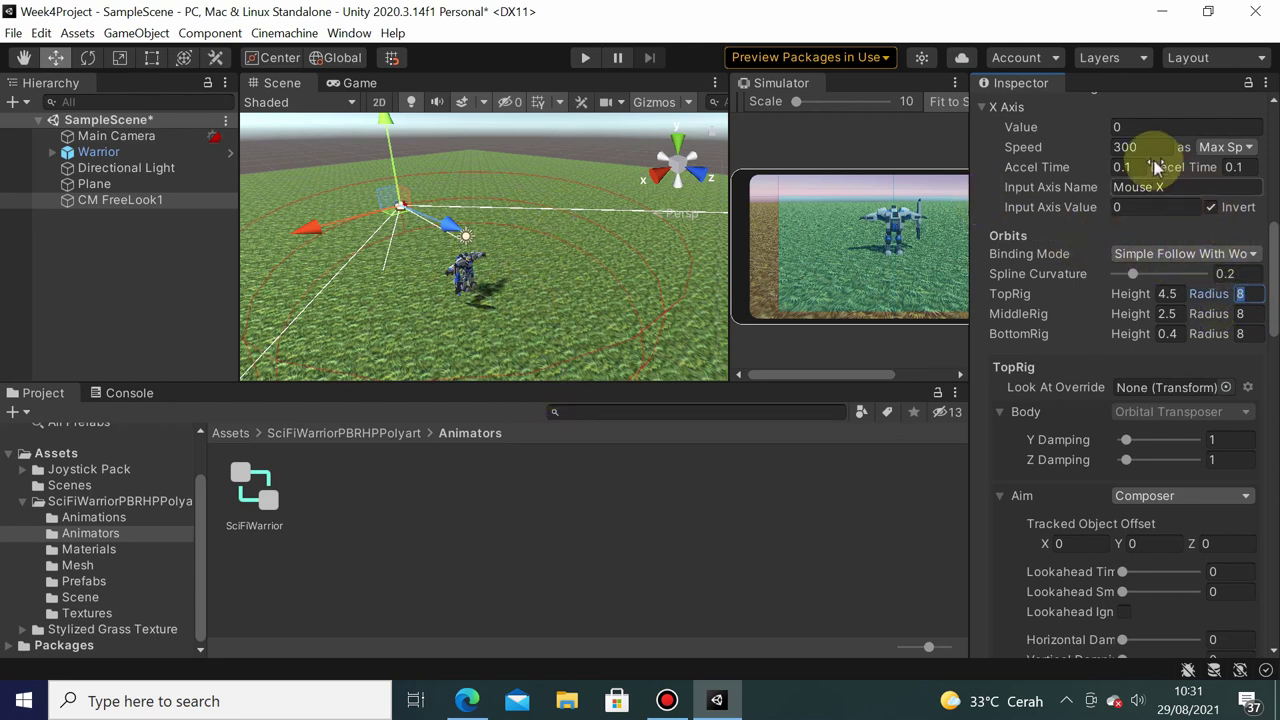
Under Axis Control, set the Y Axis Value to 1, then 0, then 0.5
{"action": "left_click", "coordinate": [1136, 127]}
{"action": "scroll", "coordinate": [1200, 245], "scroll_direction": "up", "scroll_amount": 3}
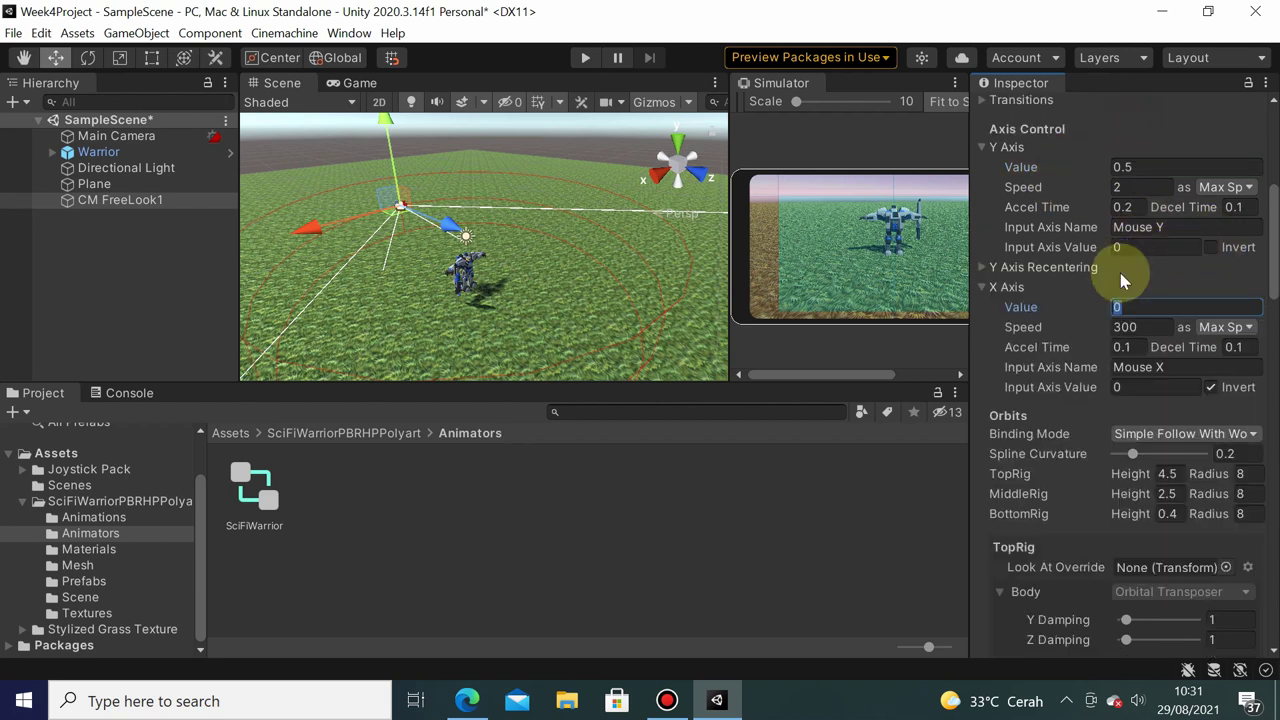
{"action": "left_click", "coordinate": [987, 268]}
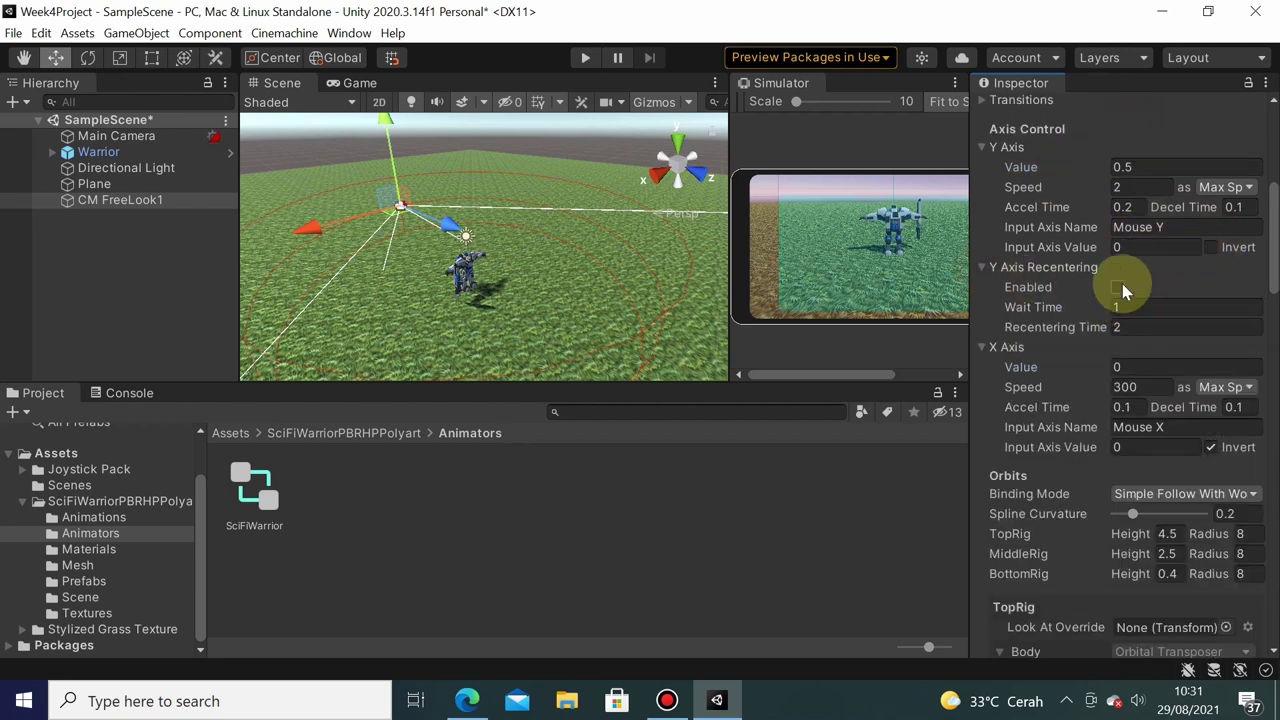
{"action": "left_click", "coordinate": [1127, 166]}
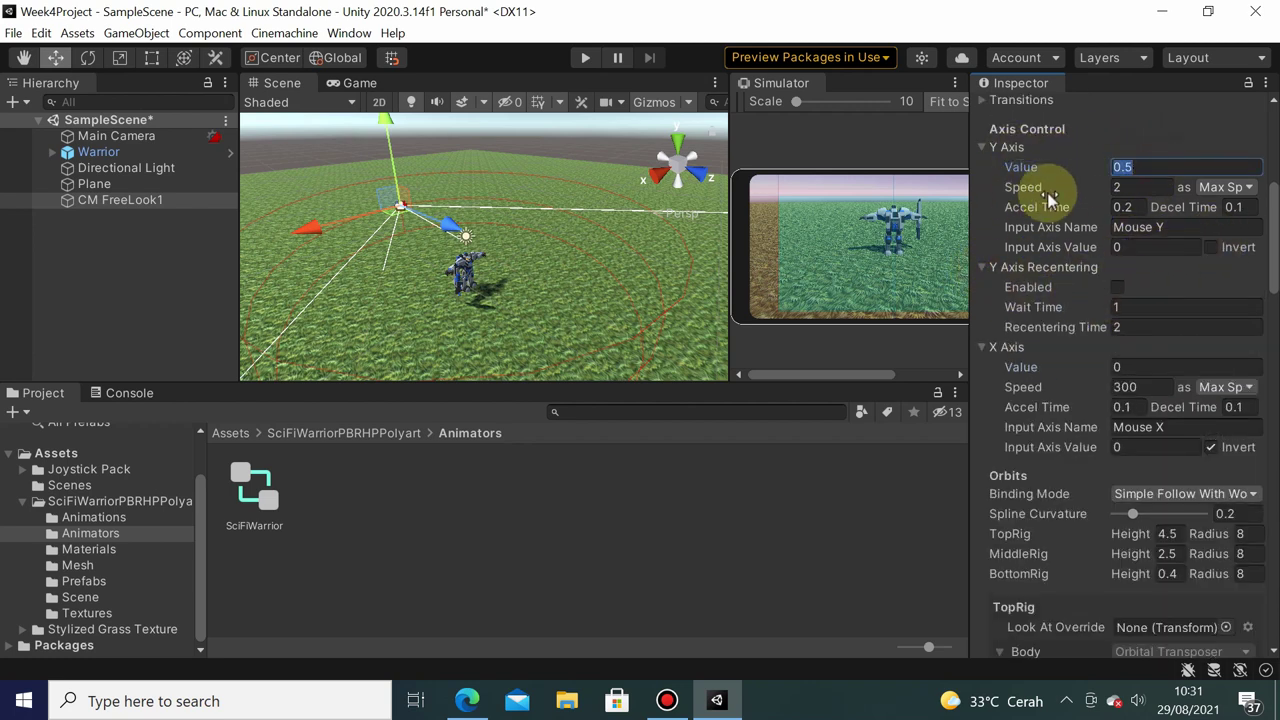
{"action": "type", "text": "1"}
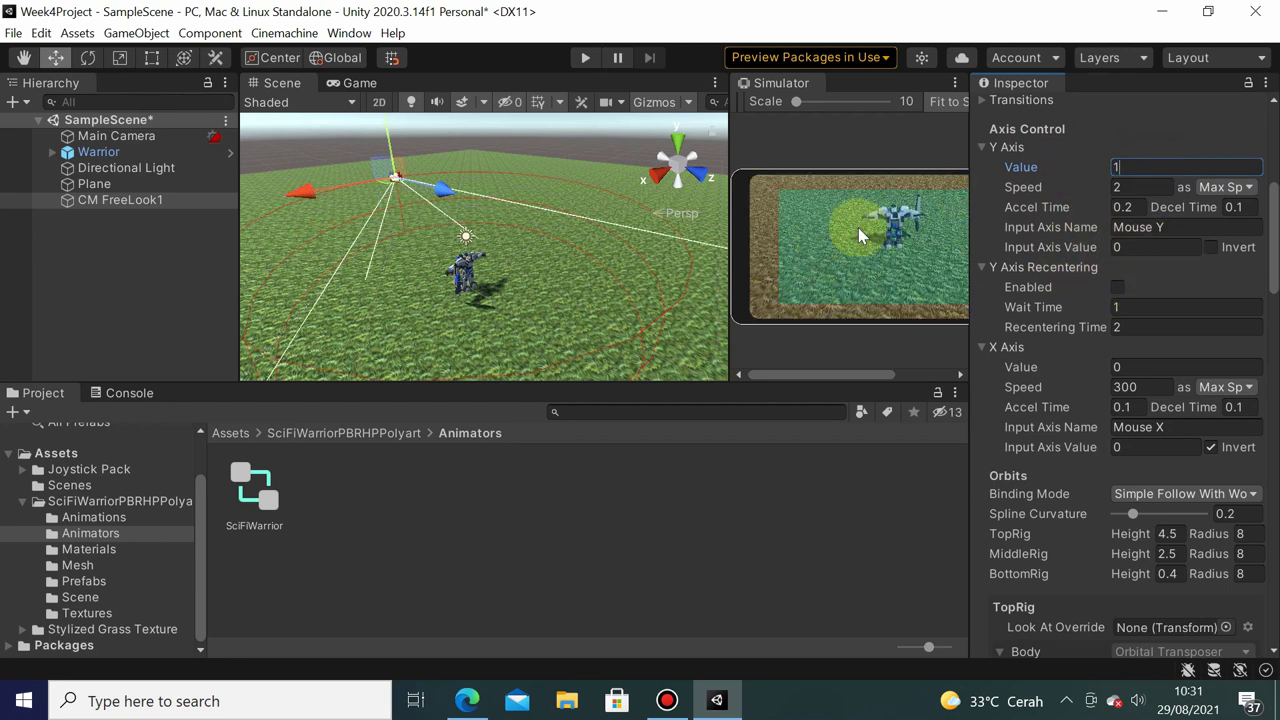
{"action": "left_click", "coordinate": [1063, 367]}
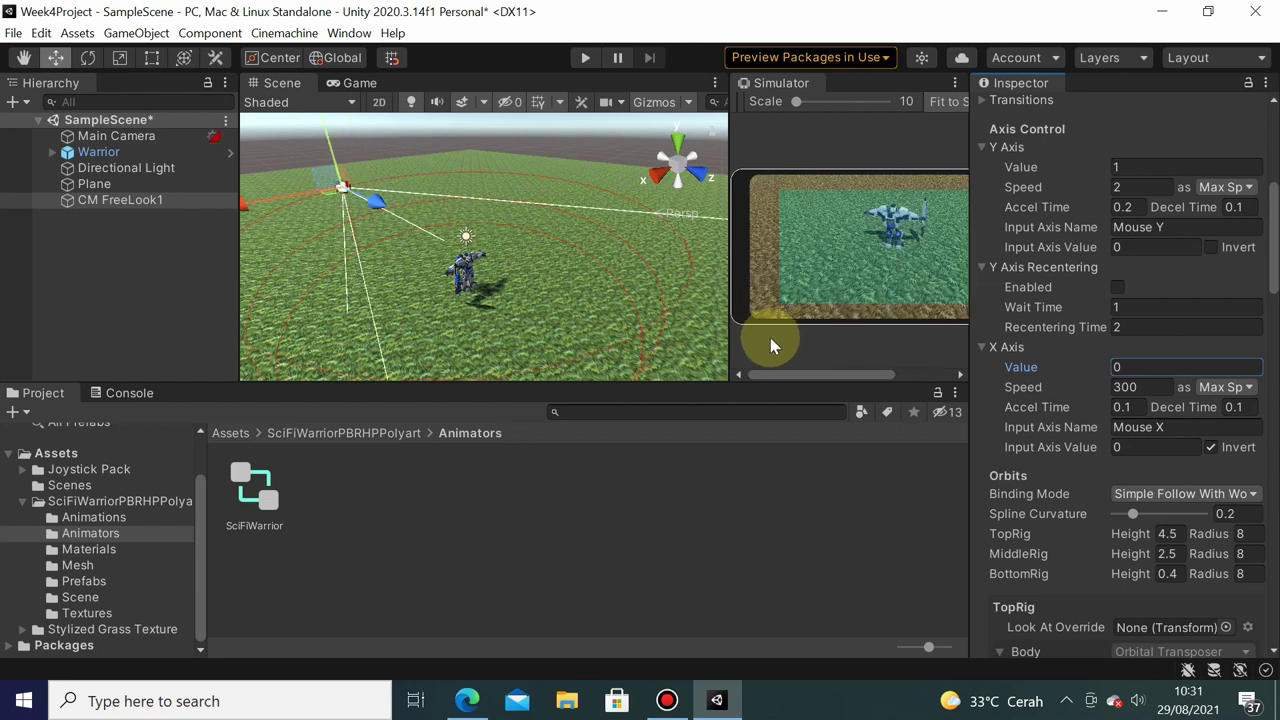
{"action": "left_click", "coordinate": [1136, 167]}
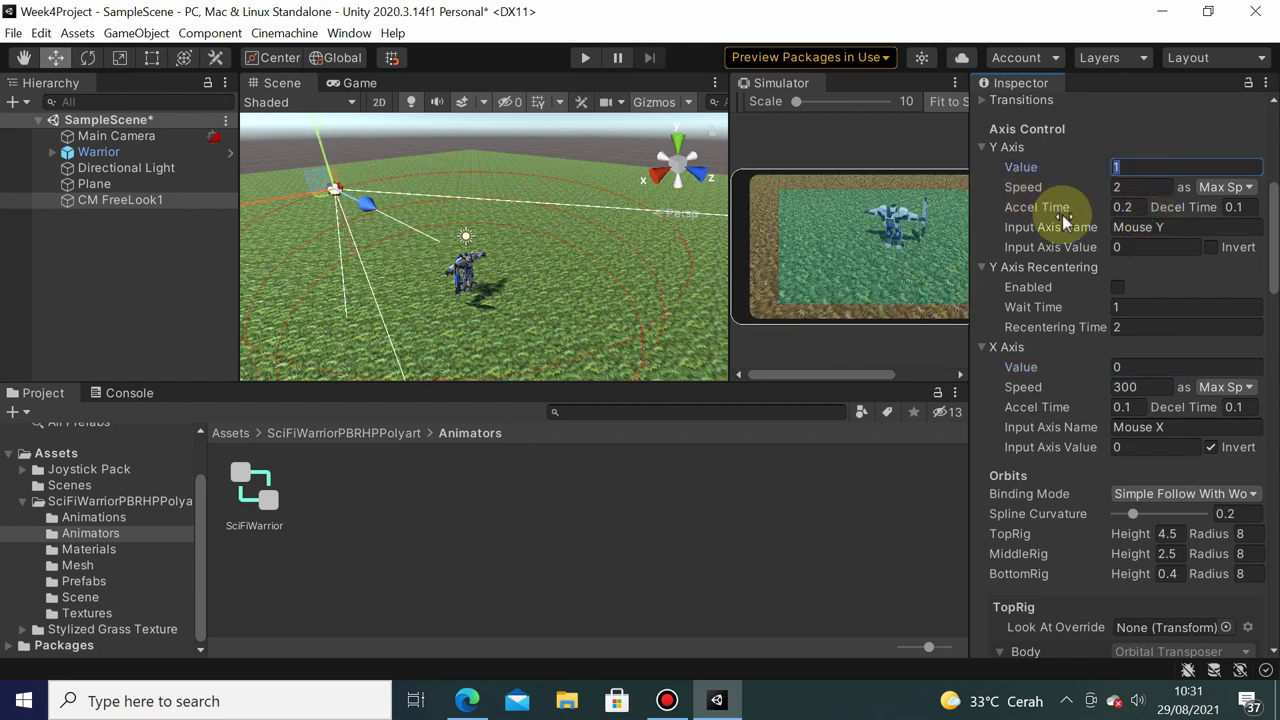
{"action": "type", "text": "0"}
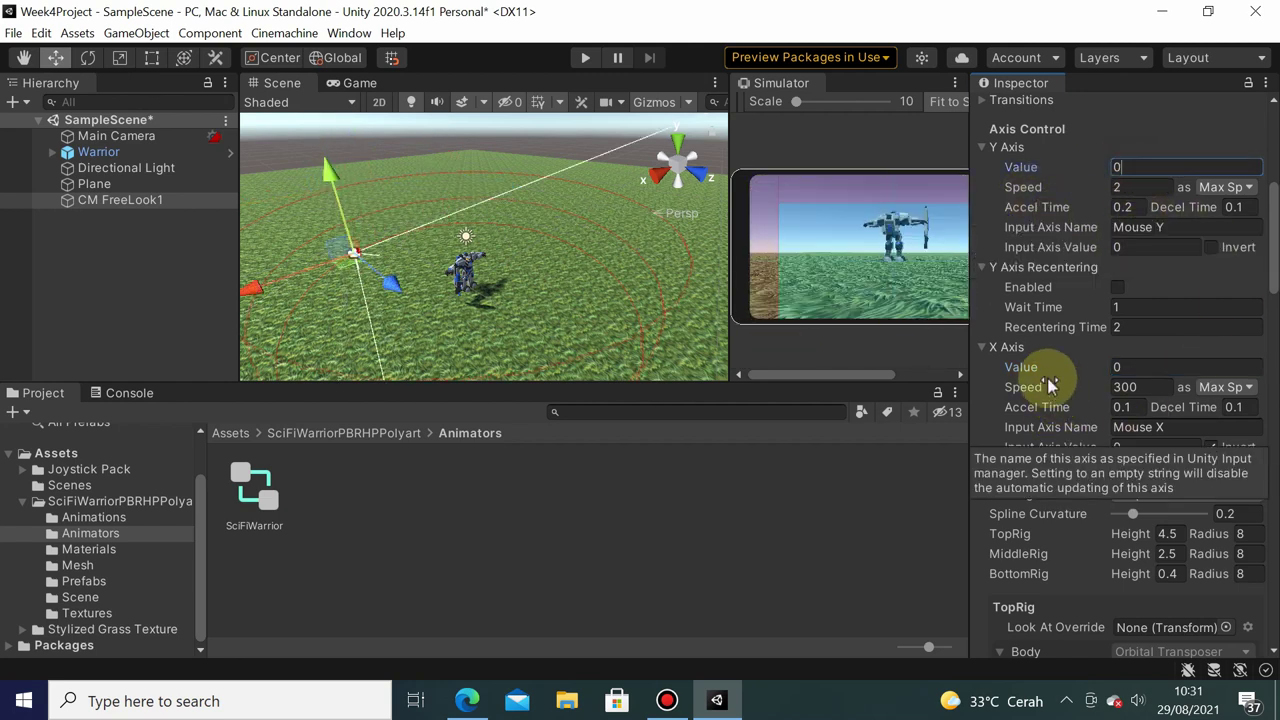
{"action": "left_click", "coordinate": [1049, 366]}
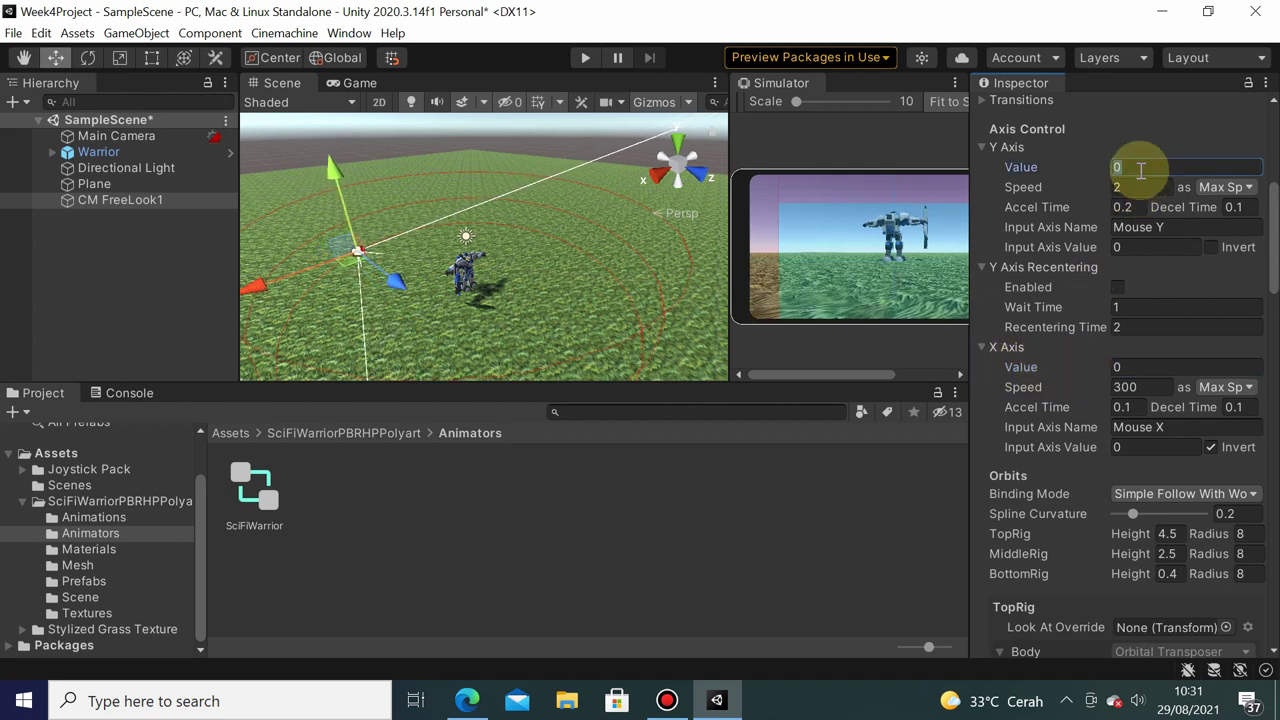
{"action": "type", "text": ".5"}
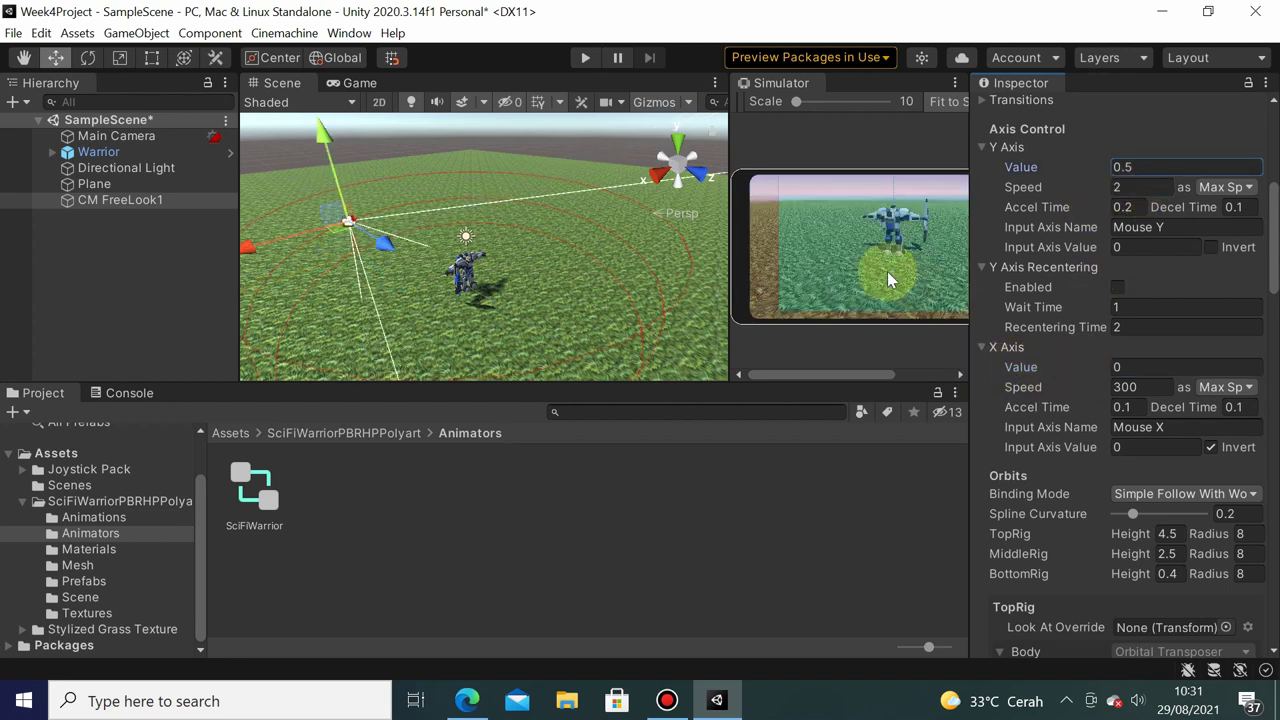
{"action": "left_click", "coordinate": [953, 82]}
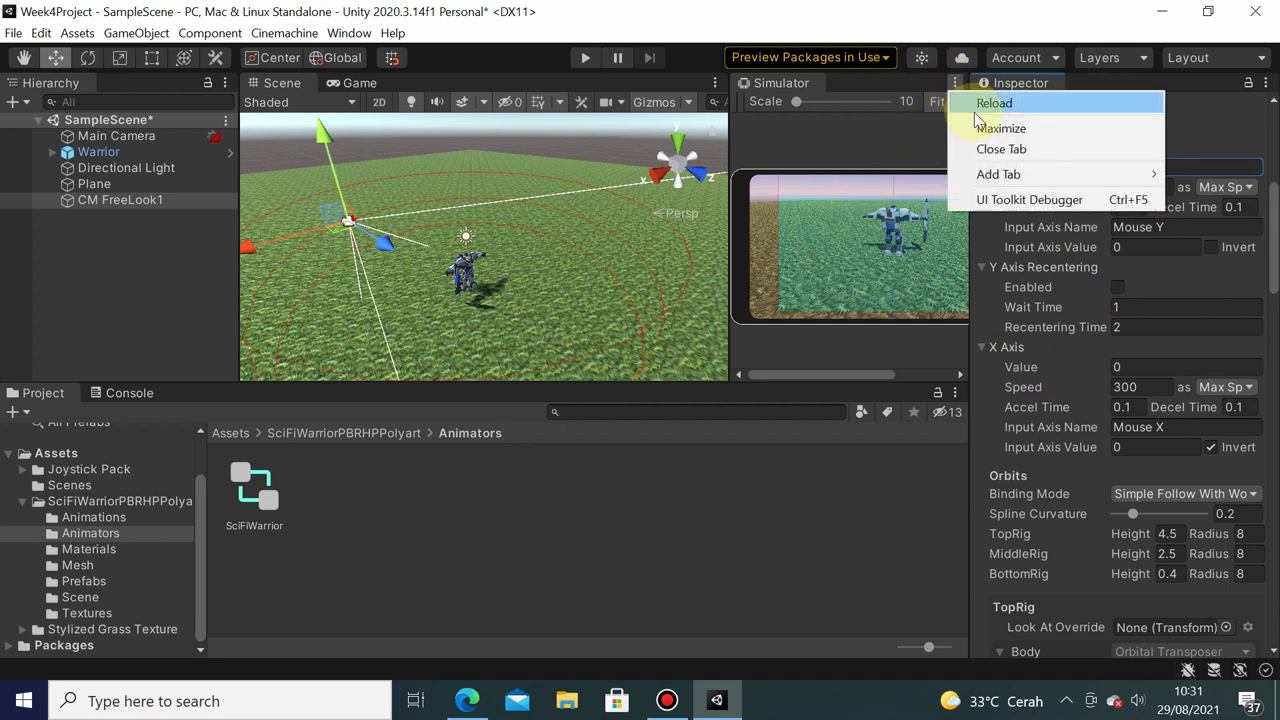
{"action": "left_click", "coordinate": [985, 124]}
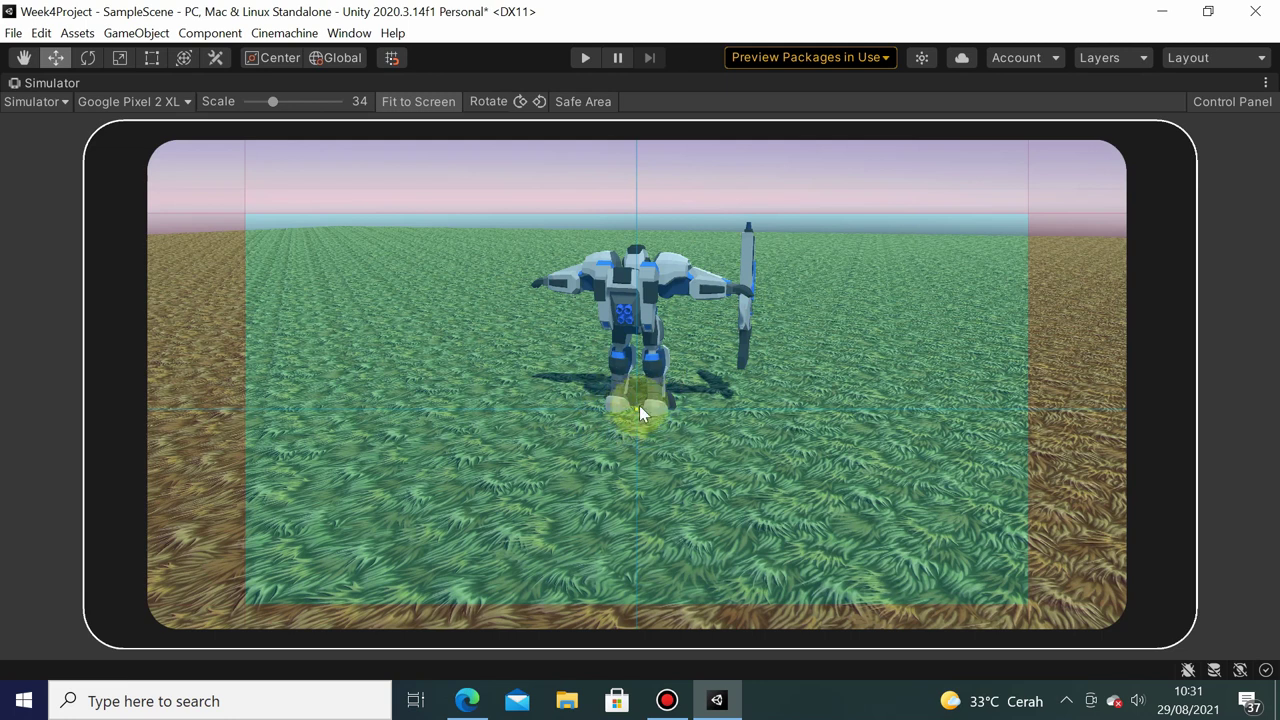
{"action": "left_click", "coordinate": [1266, 82]}
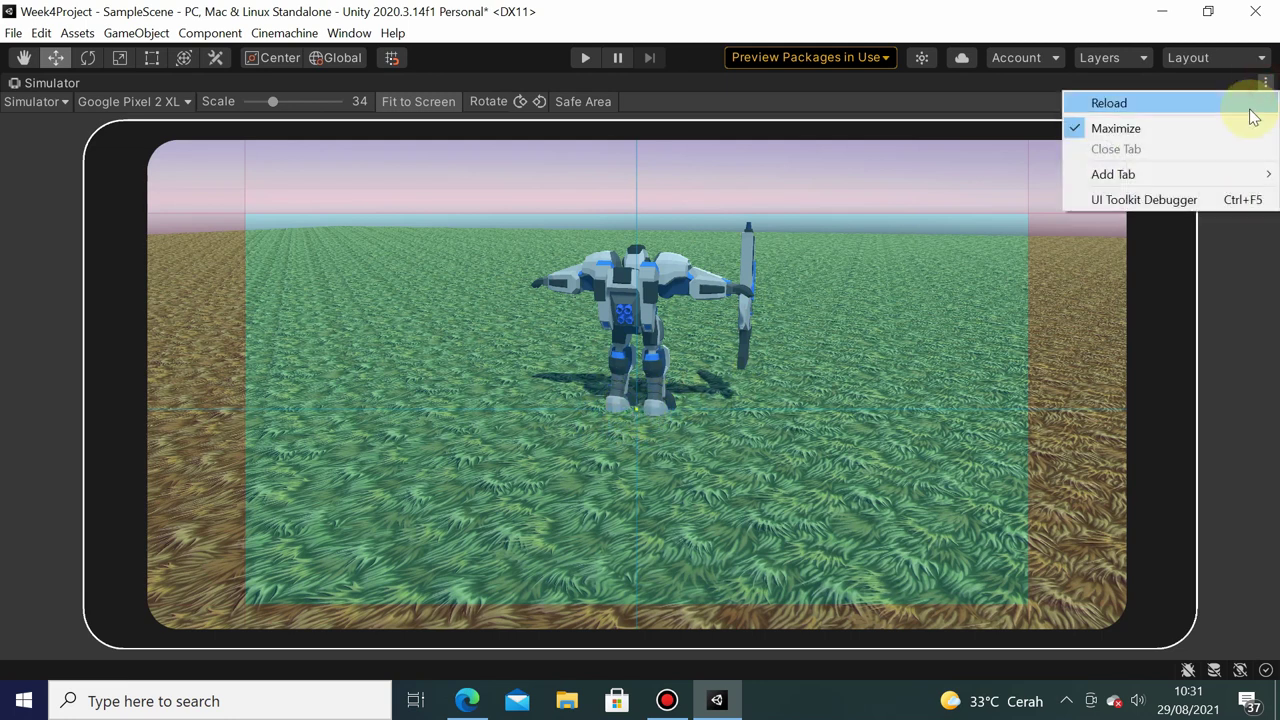
{"action": "left_click", "coordinate": [1250, 127]}
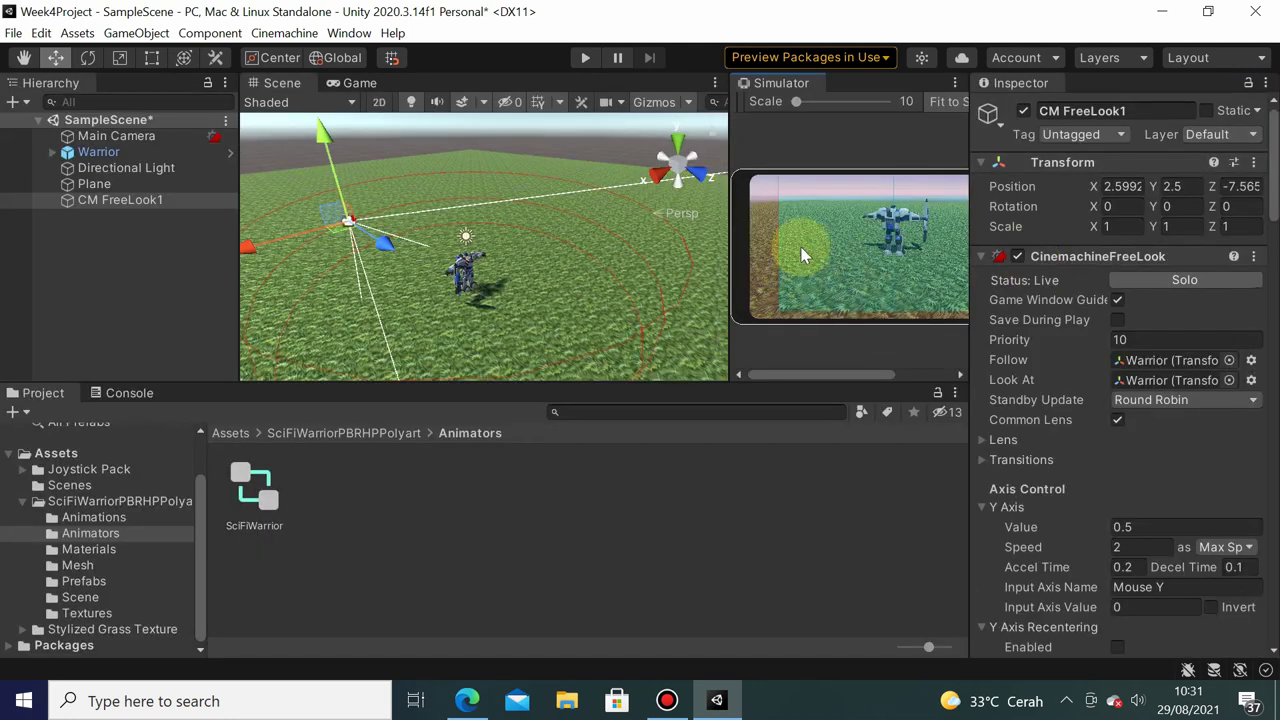
Expand the Warrior and create an empty child object under it
{"action": "left_click", "coordinate": [52, 152]}
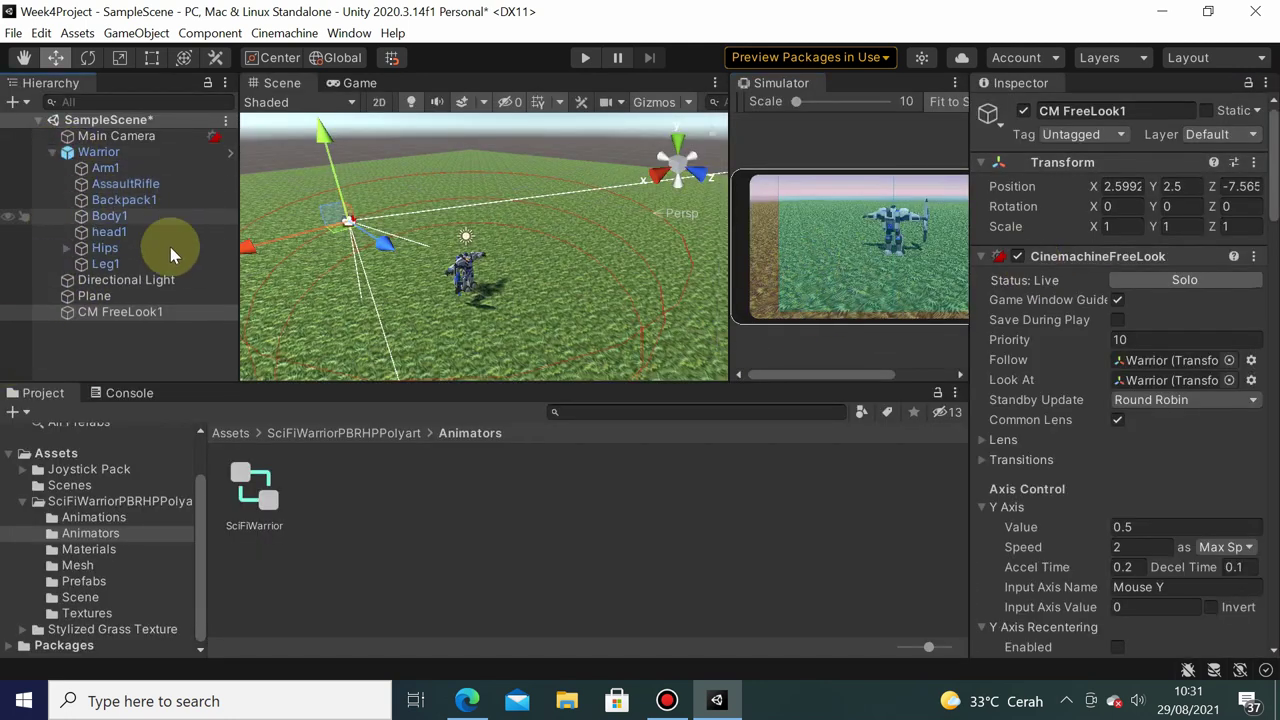
{"action": "left_click", "coordinate": [100, 153]}
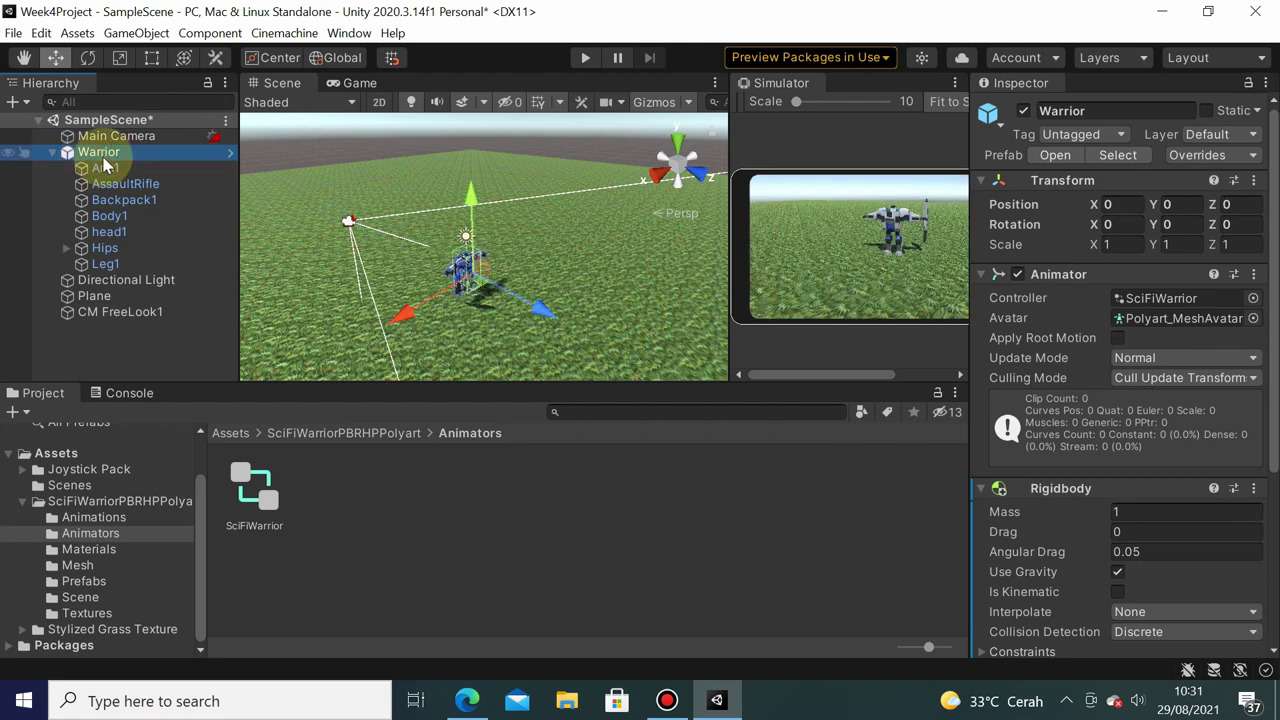
{"action": "right_click", "coordinate": [97, 154]}
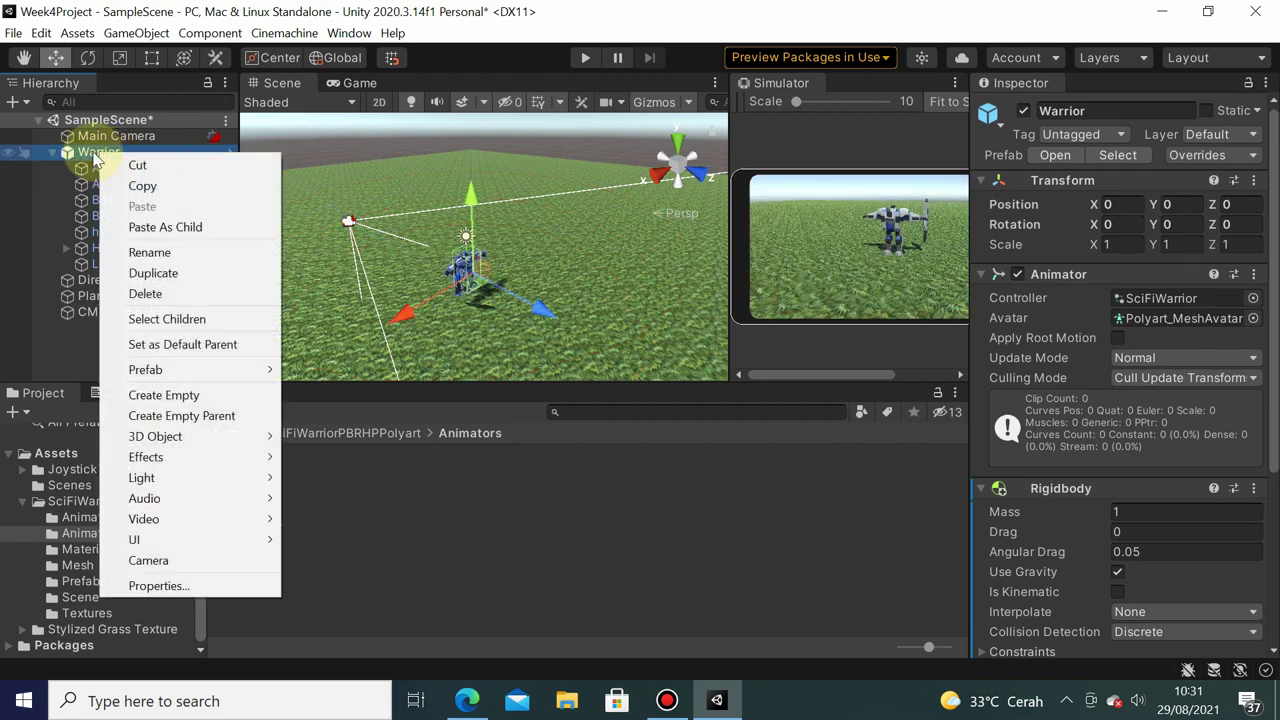
{"action": "left_click", "coordinate": [97, 157]}
{"action": "right_click", "coordinate": [100, 154]}
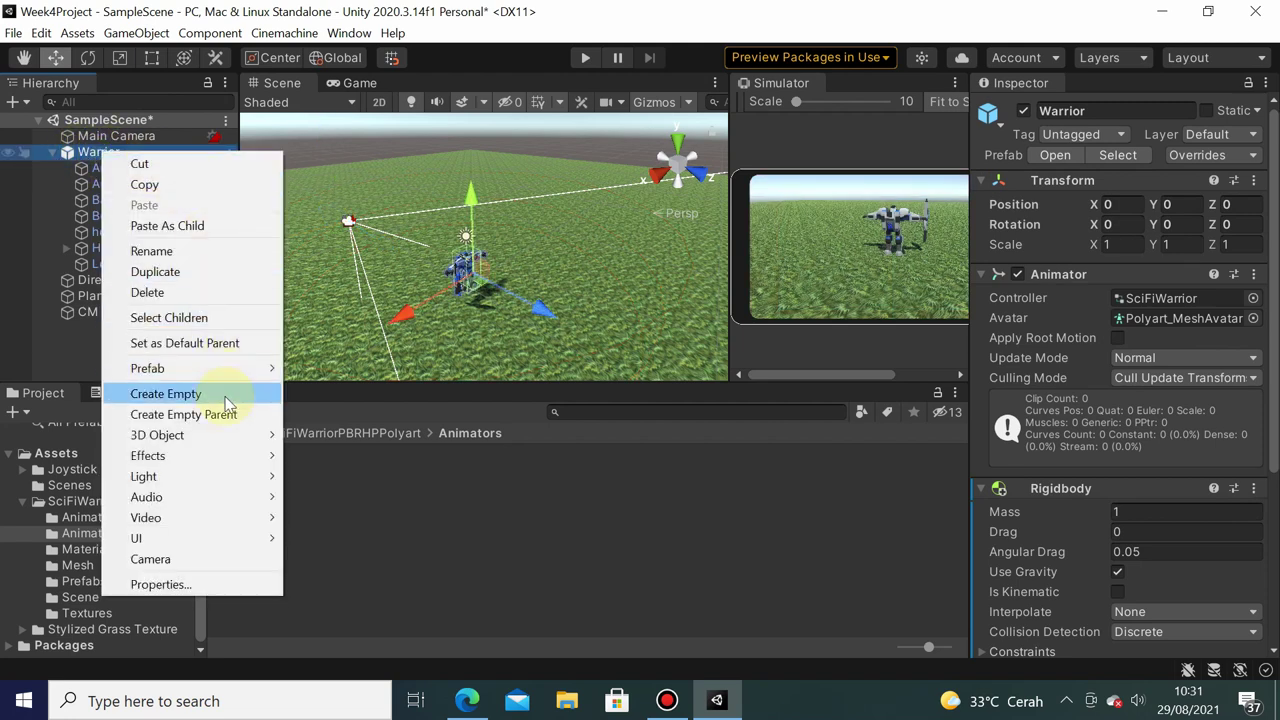
{"action": "left_click", "coordinate": [225, 396]}
{"action": "type", "text": "LookAtPoin"}
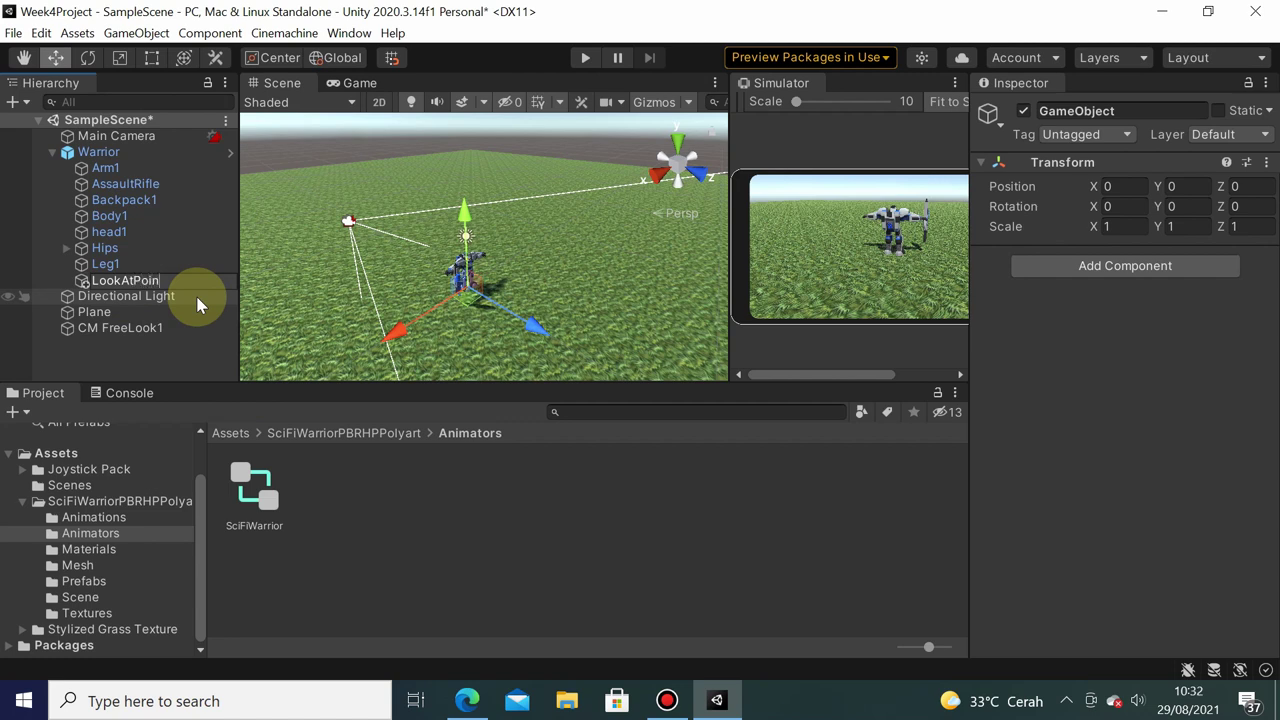
Name the child LookAtPoint and raise it to Y 2.47 above the Warrior's head
{"action": "type", "text": "t"}
{"action": "key", "text": "Return"}
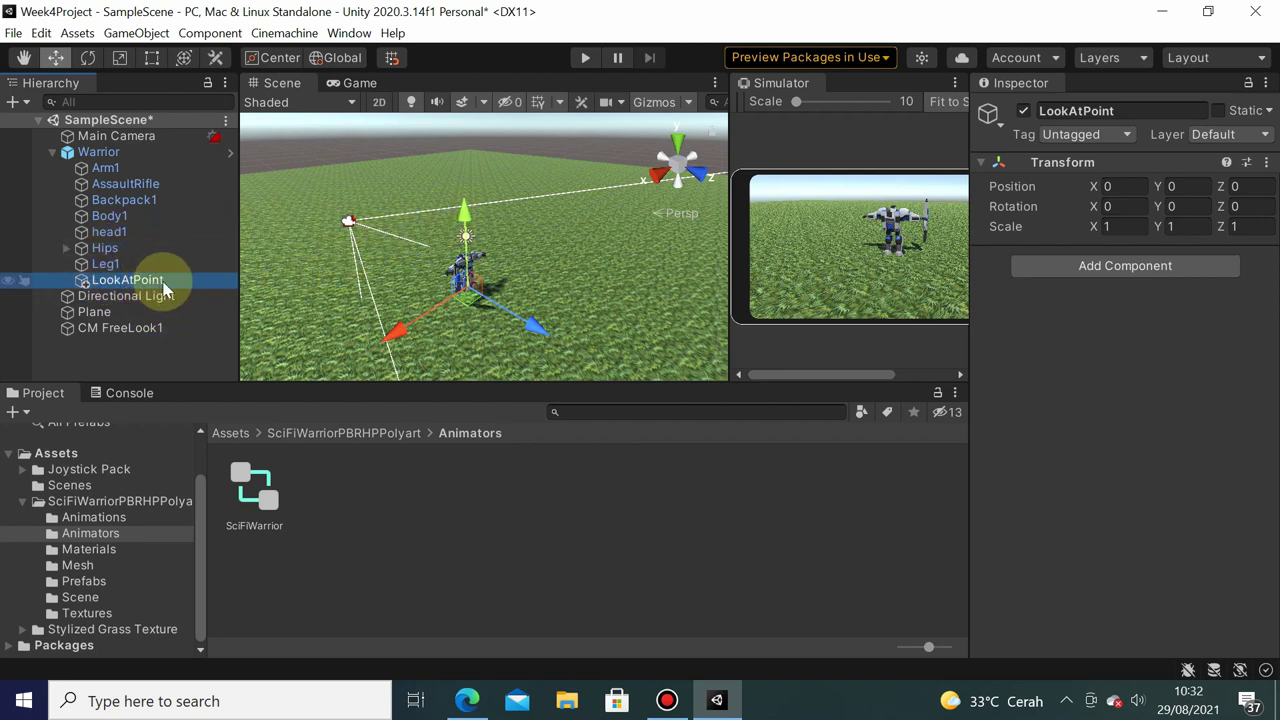
{"action": "left_click_drag", "start_coordinate": [465, 221], "coordinate": [472, 169]}
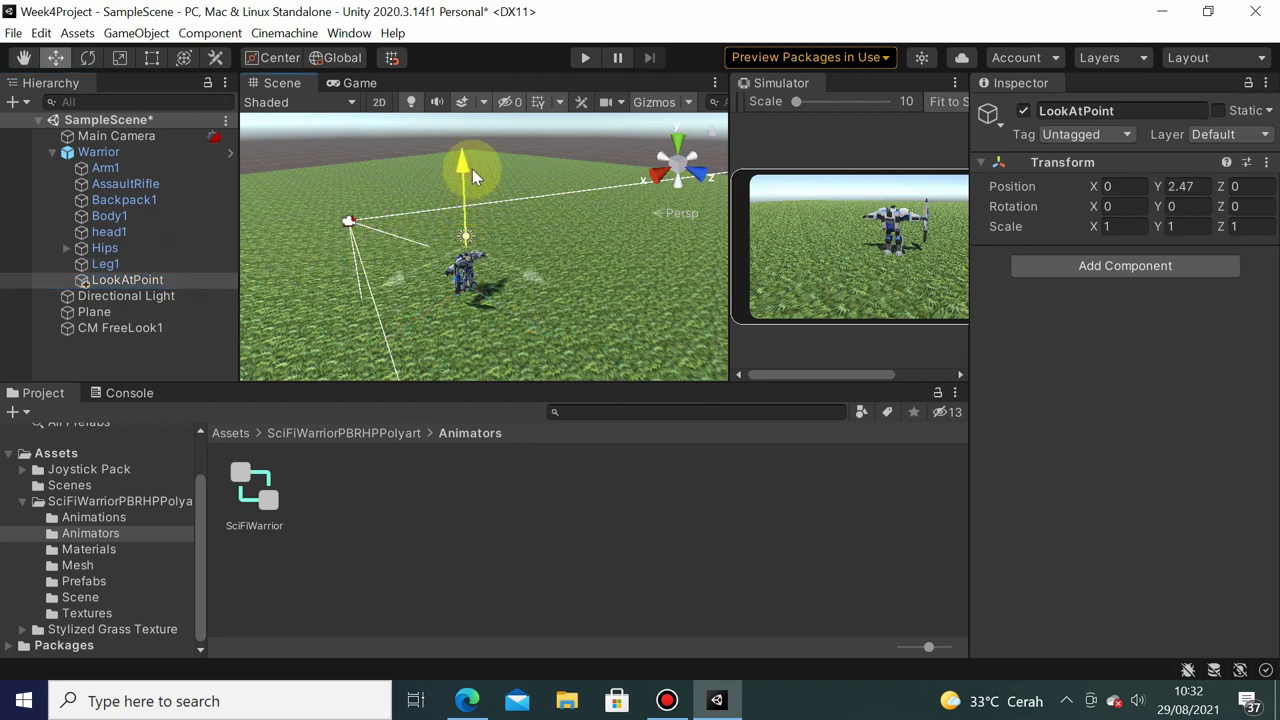
{"action": "scroll", "coordinate": [481, 302], "scroll_direction": "up", "scroll_amount": 3}
{"action": "scroll", "coordinate": [491, 286], "scroll_direction": "up", "scroll_amount": 2}
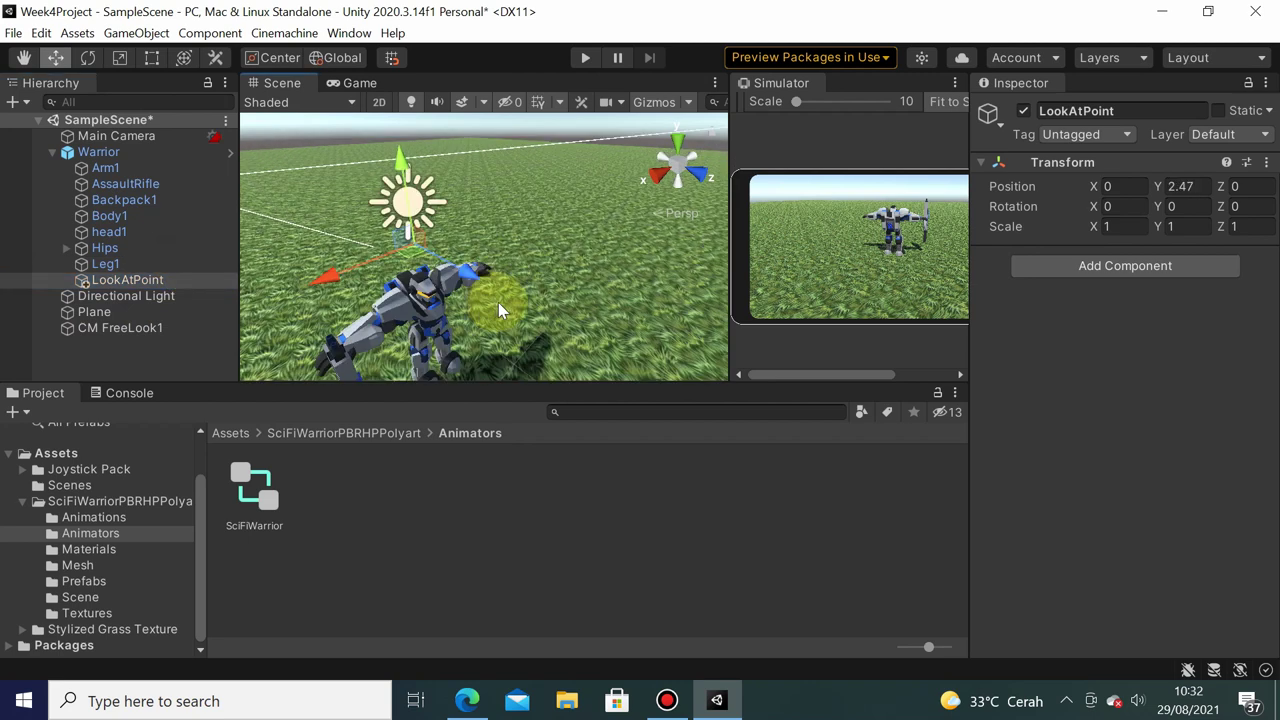
{"action": "middle_click_drag", "start_coordinate": [498, 302], "coordinate": [554, 241]}
{"action": "scroll", "coordinate": [530, 250], "scroll_direction": "down", "scroll_amount": 3}
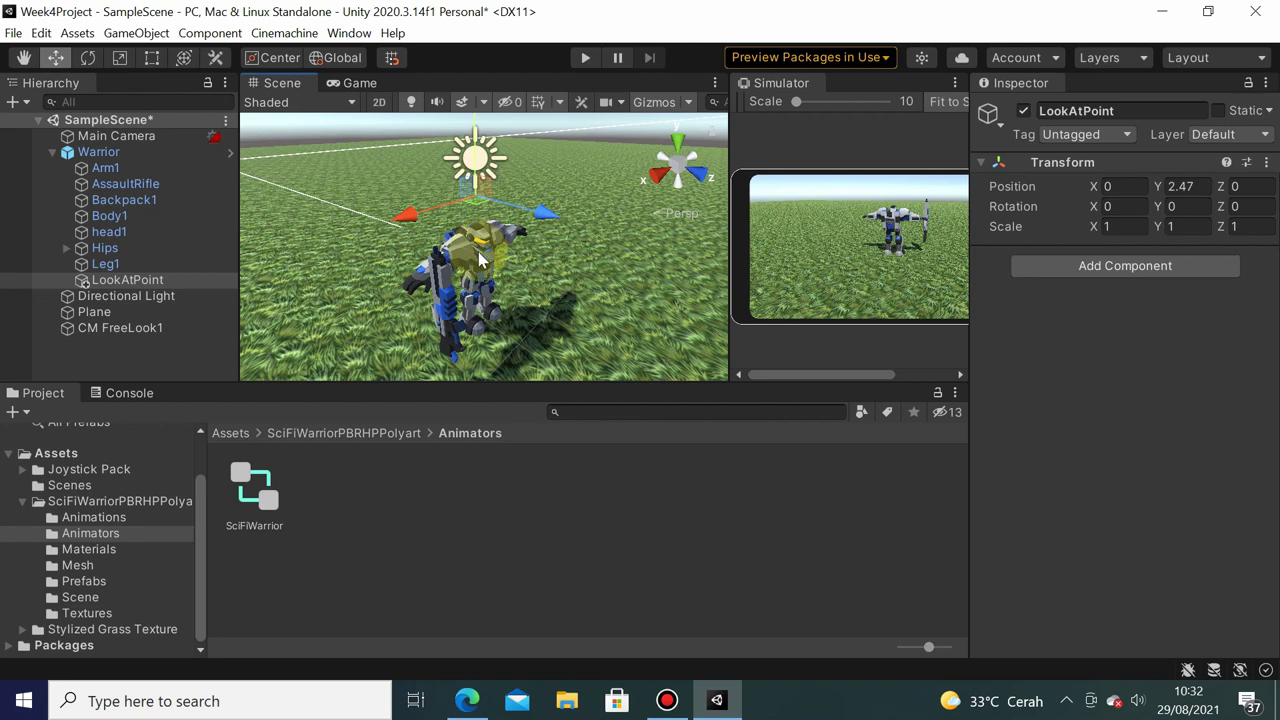
{"action": "left_click", "coordinate": [190, 329]}
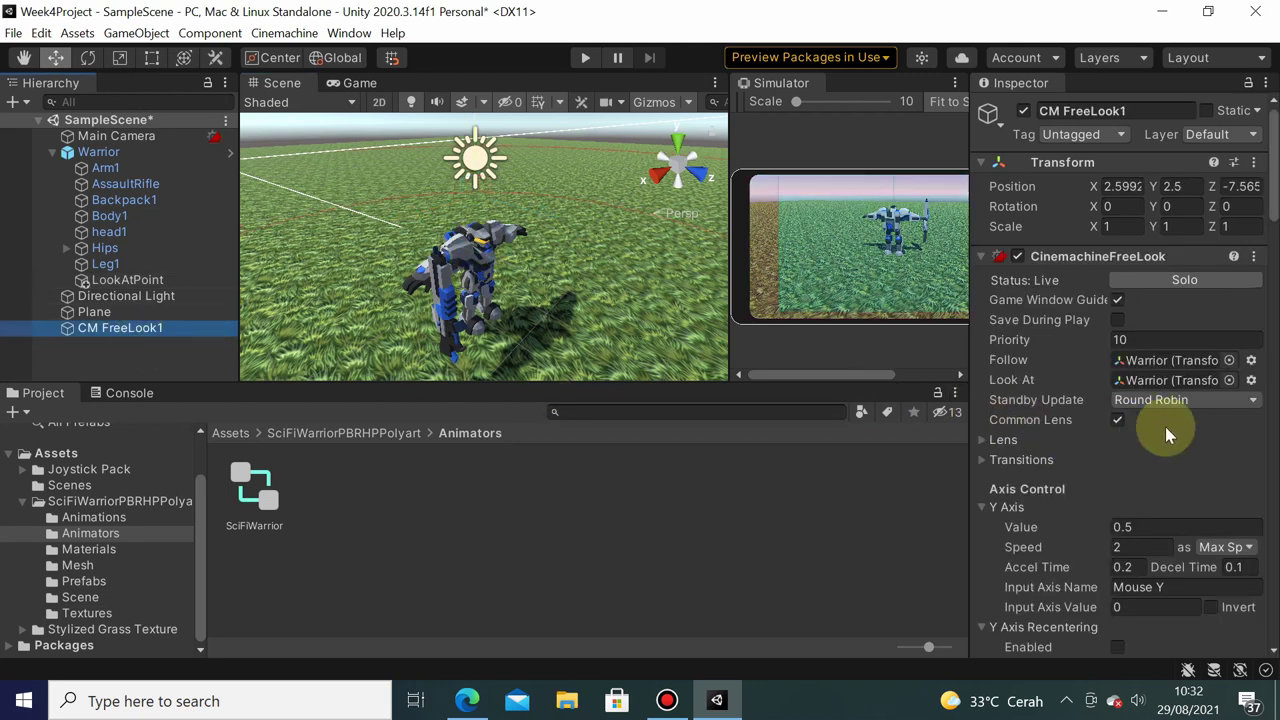
Drag LookAtPoint into CM FreeLook1's Look At field, replacing the Warrior
{"action": "scroll", "coordinate": [1170, 424], "scroll_direction": "down", "scroll_amount": 10}
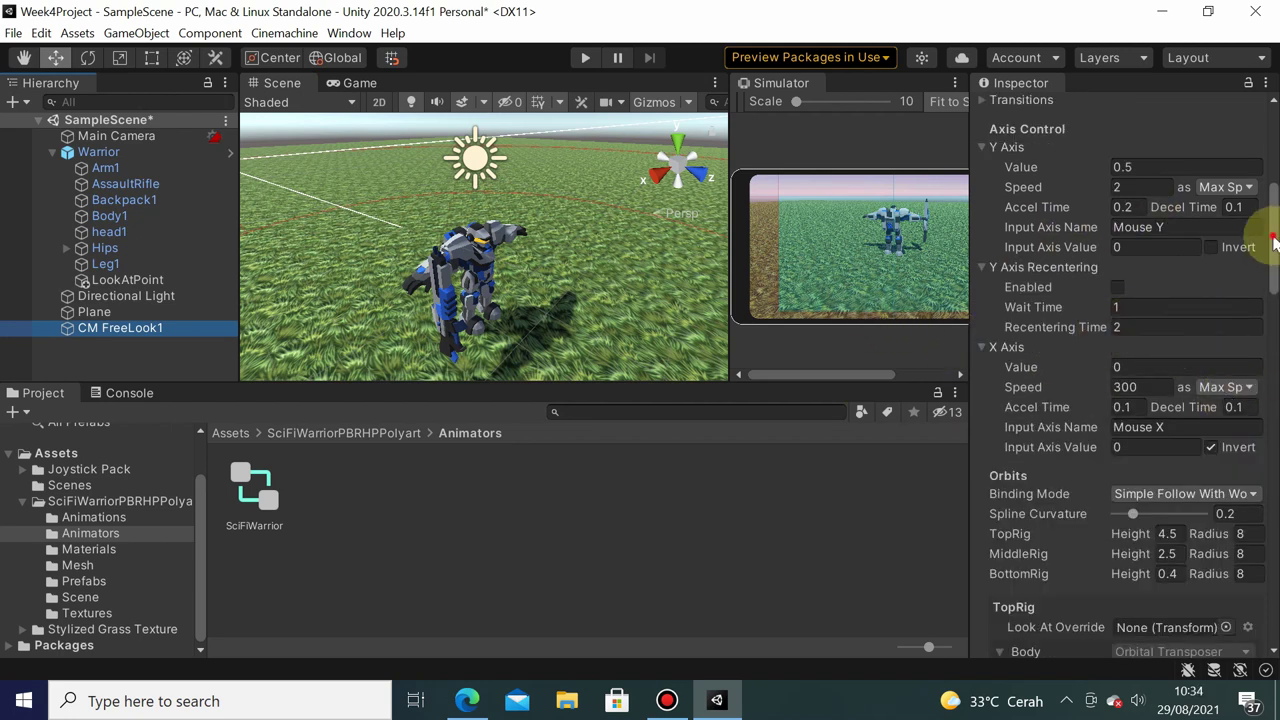
{"action": "left_click_drag", "start_coordinate": [1274, 243], "coordinate": [1272, 150]}
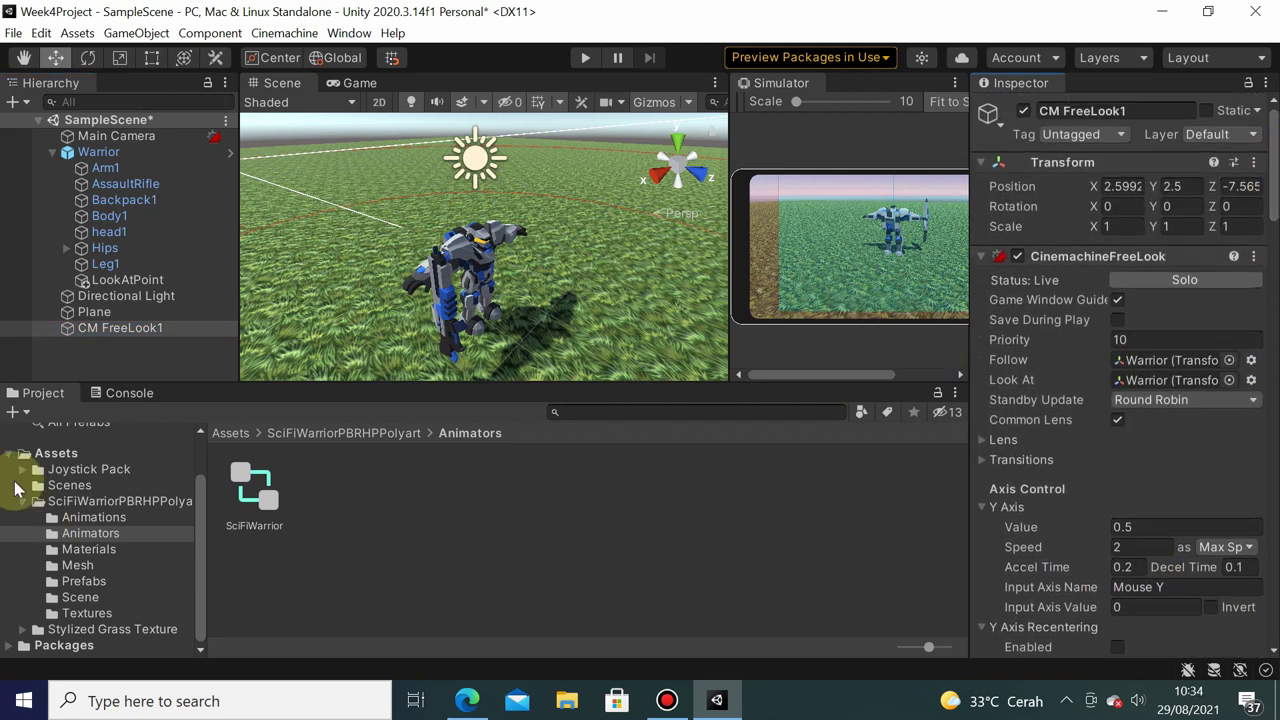
{"action": "mouse_move", "coordinate": [127, 282]}
{"action": "left_mouse_down"}
{"action": "mouse_move", "coordinate": [334, 261]}
{"action": "mouse_move", "coordinate": [1125, 382]}
{"action": "left_mouse_up"}
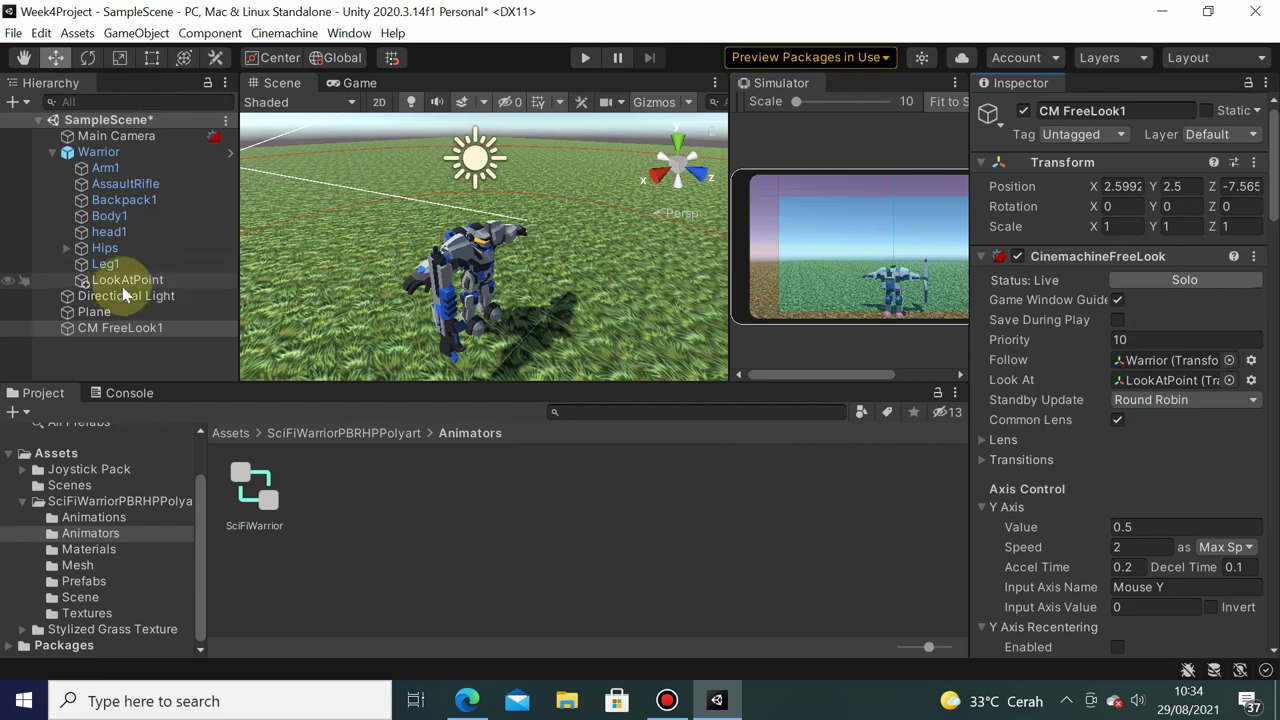
{"action": "left_click", "coordinate": [124, 283]}
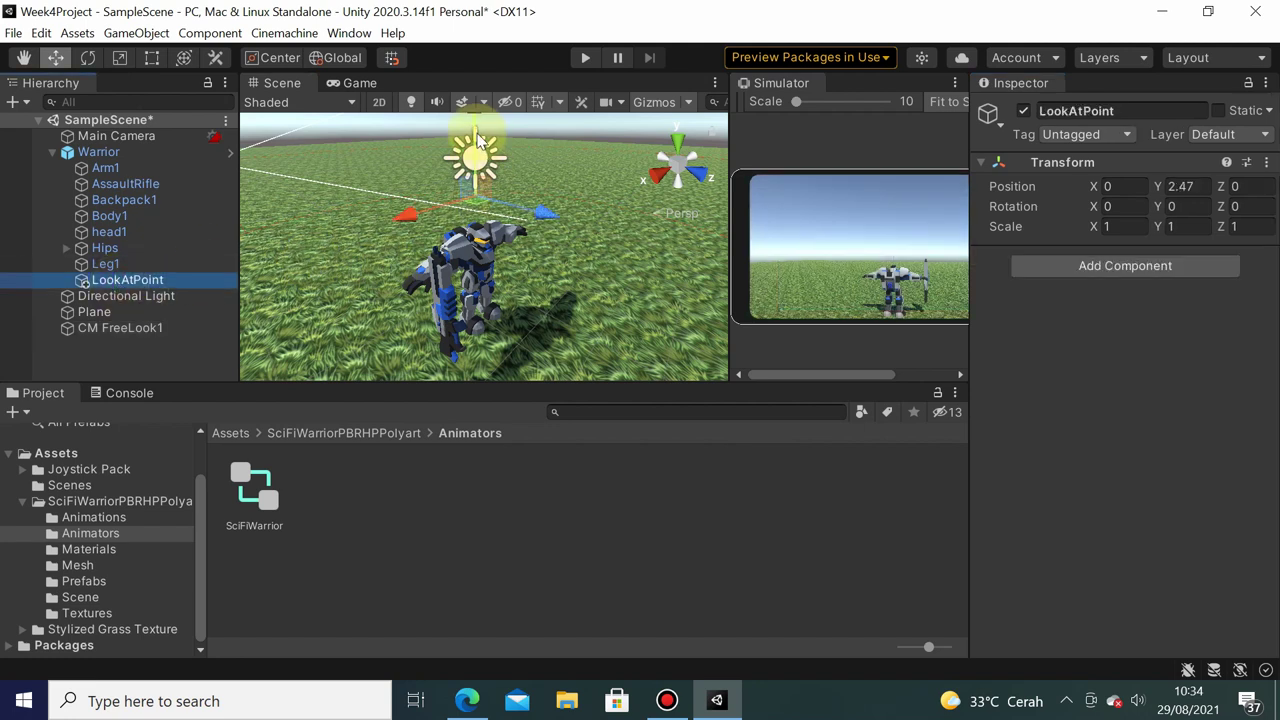
Lower LookAtPoint to Y 2.09 and maximize the Simulator preview
{"action": "left_click_drag", "start_coordinate": [478, 140], "coordinate": [478, 165]}
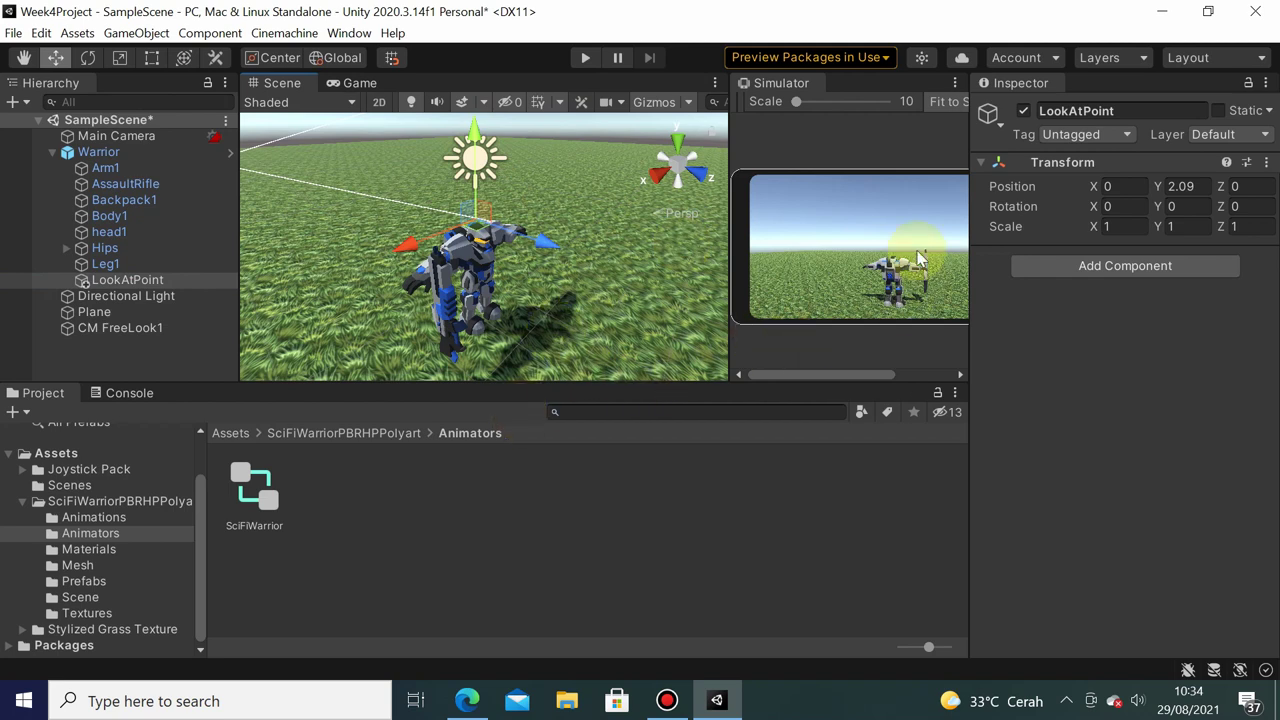
{"action": "left_click", "coordinate": [955, 85]}
{"action": "left_click", "coordinate": [990, 125]}
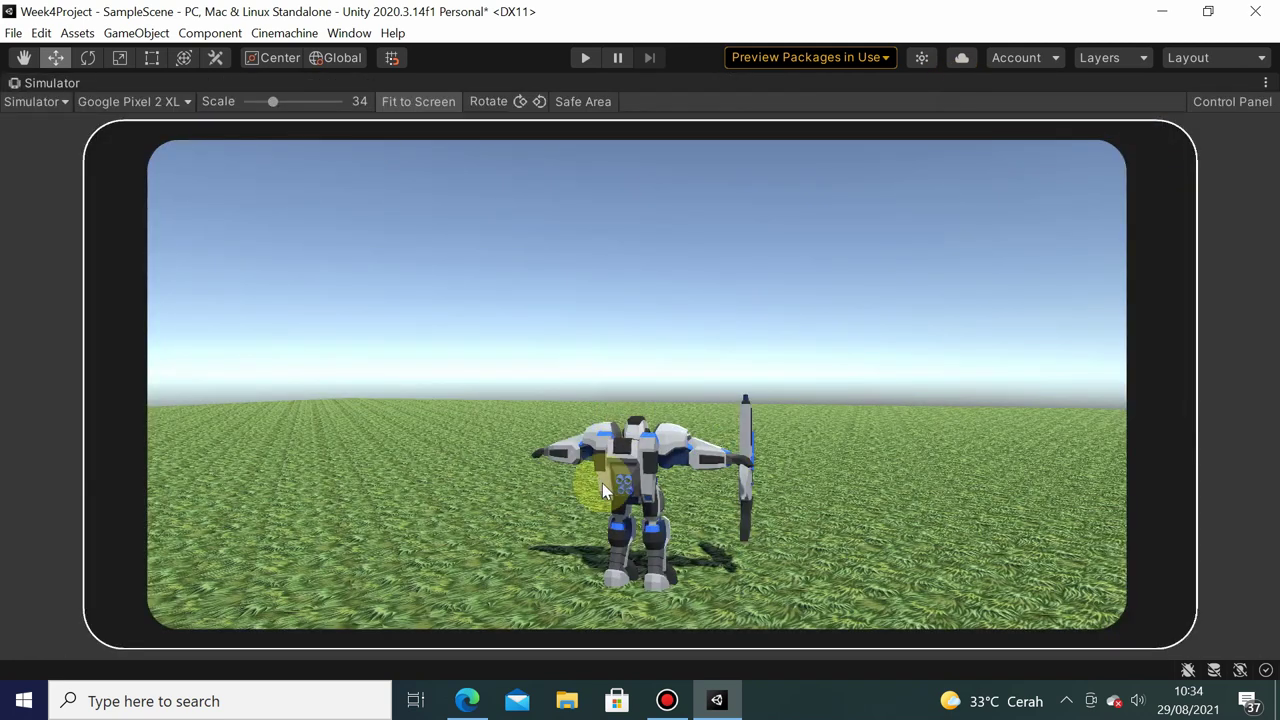